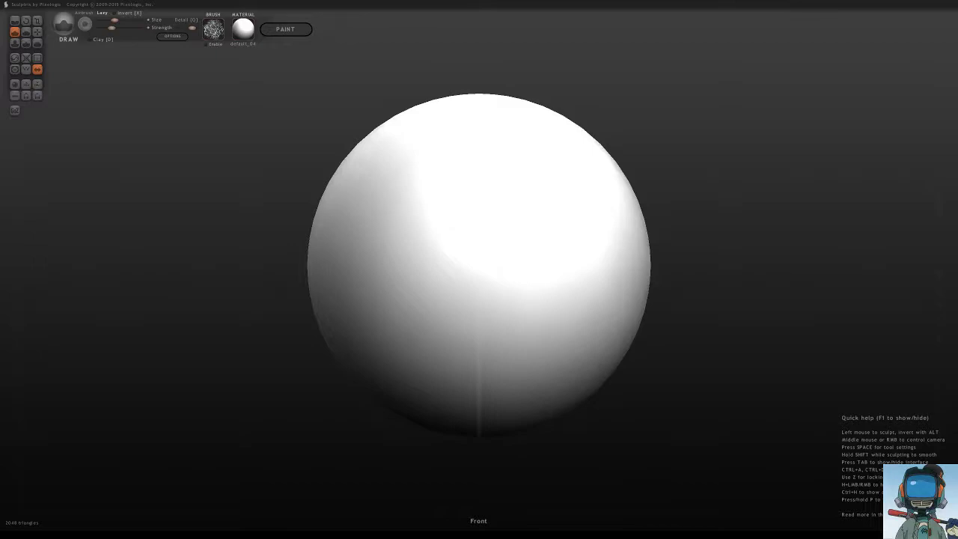
Step: Turn on the wireframe overlay and nudge the brush Size and Strength sliders up slightly
left_click(27, 71)
left_click_drag(117, 21, 123, 21)
left_click_drag(111, 29, 118, 30)
left_click(245, 32)
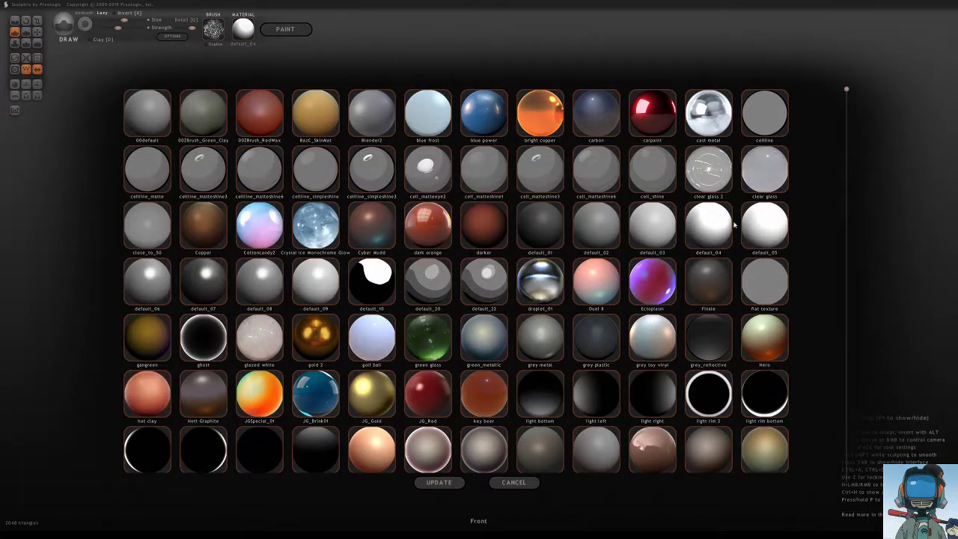
left_click(530, 291)
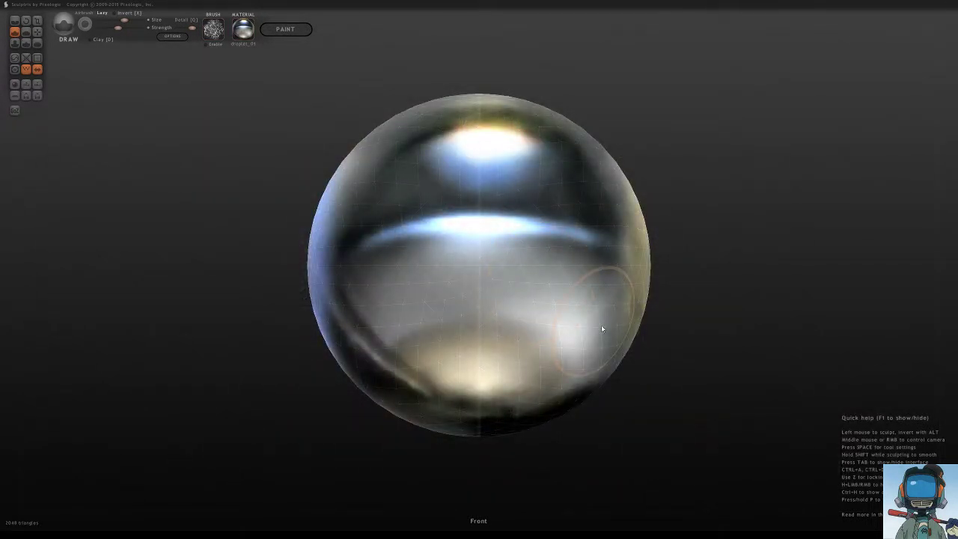
left_click(244, 32)
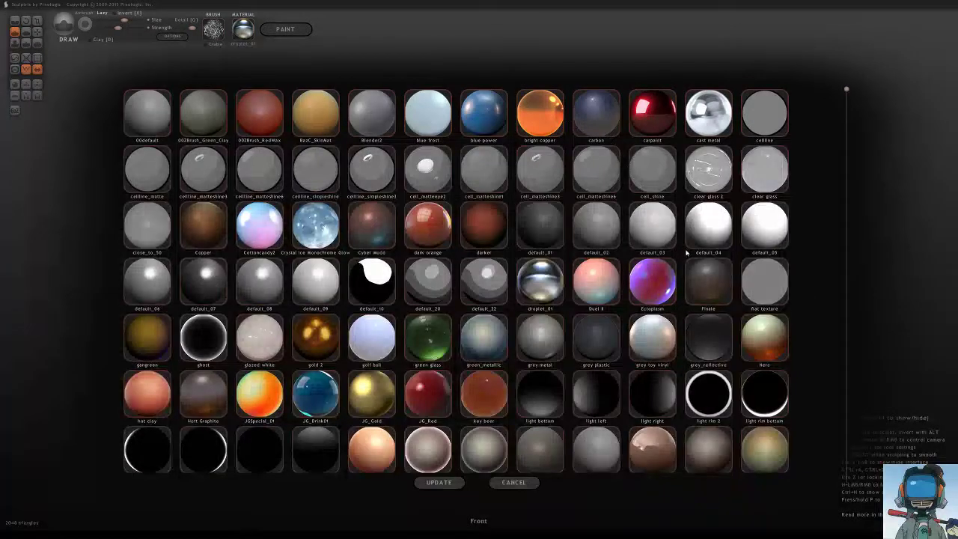
left_click(710, 224)
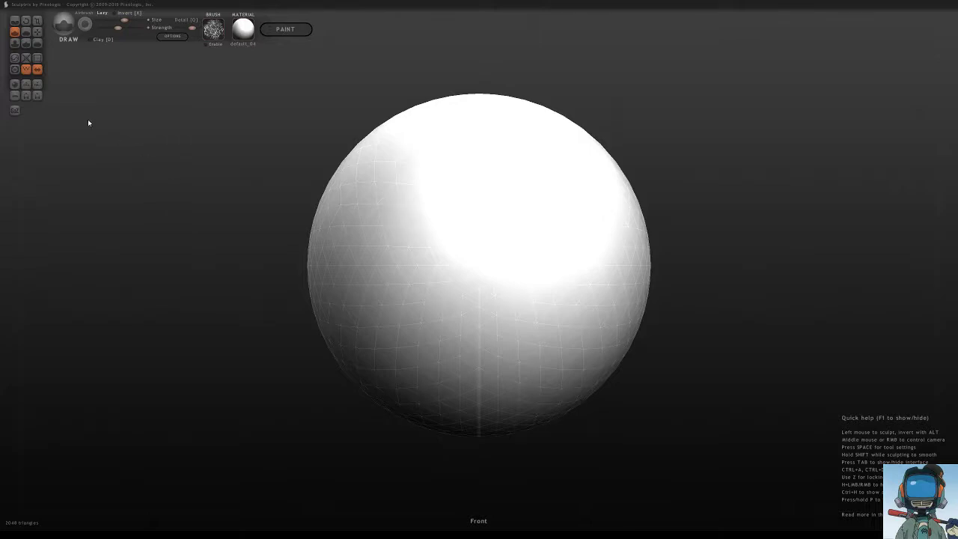
Step: With the Crease brush, cut a long horizontal mouth line across the sphere's lower middle and inspect it
left_click(14, 20)
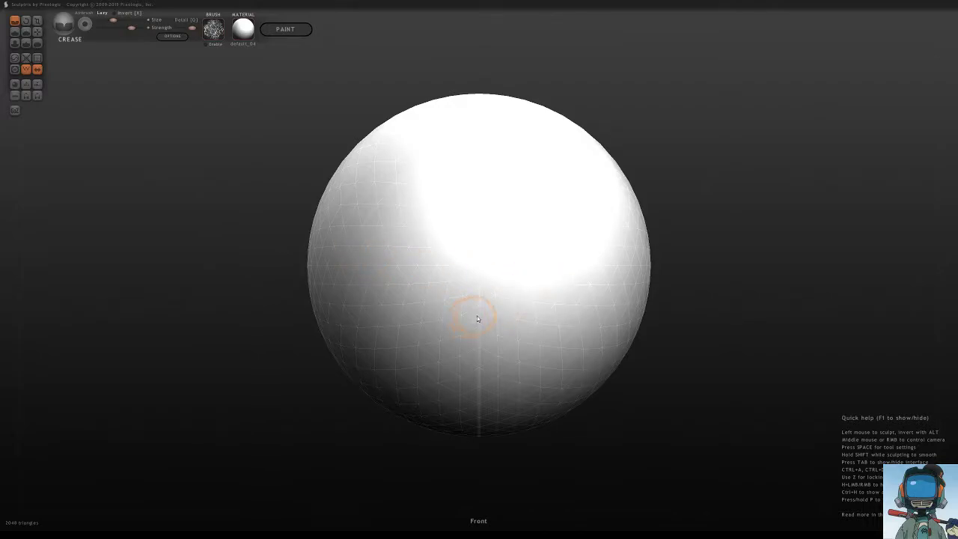
left_click_drag(571, 300, 412, 308)
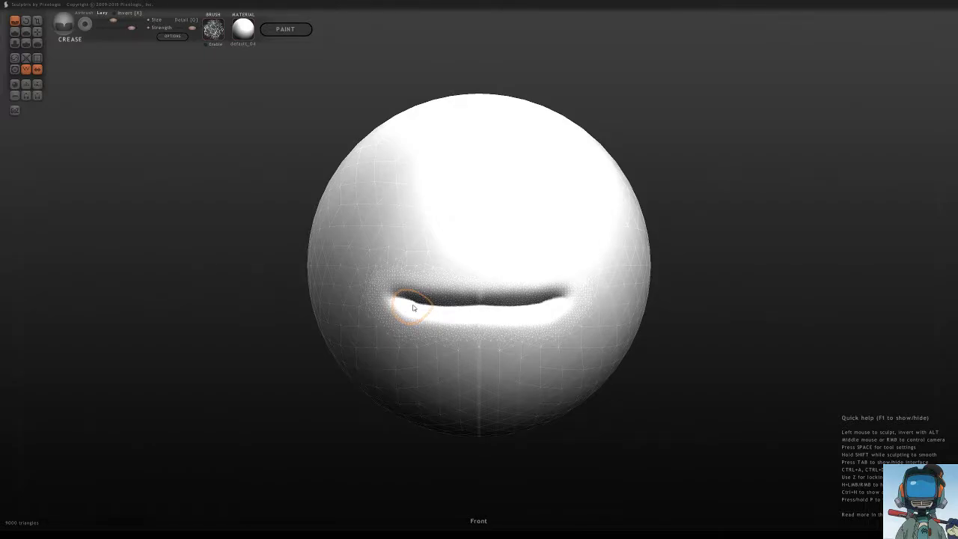
left_click_drag(413, 307, 429, 308)
mouse_move(506, 315)
middle_mouse_down()
mouse_move(511, 276)
mouse_move(406, 317)
mouse_move(439, 293)
mouse_move(491, 337)
mouse_move(526, 322)
mouse_move(435, 312)
middle_mouse_up()
scroll(437, 311, "down", 2)
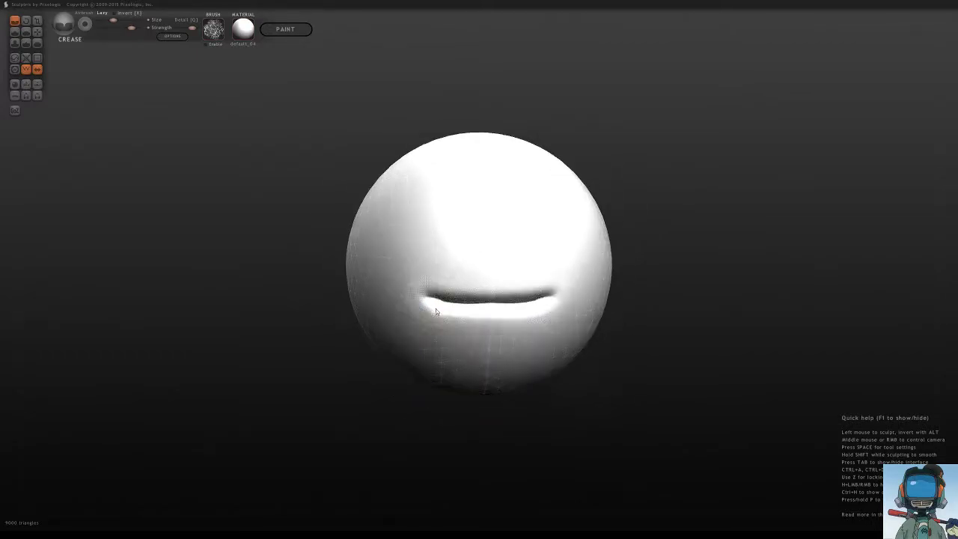
scroll(437, 311, "up", 2)
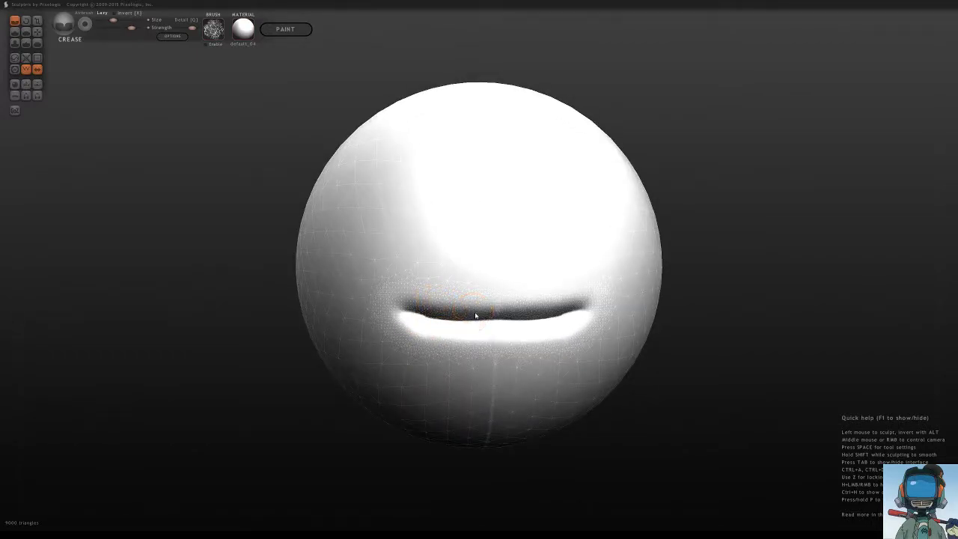
scroll(441, 307, "down", 2)
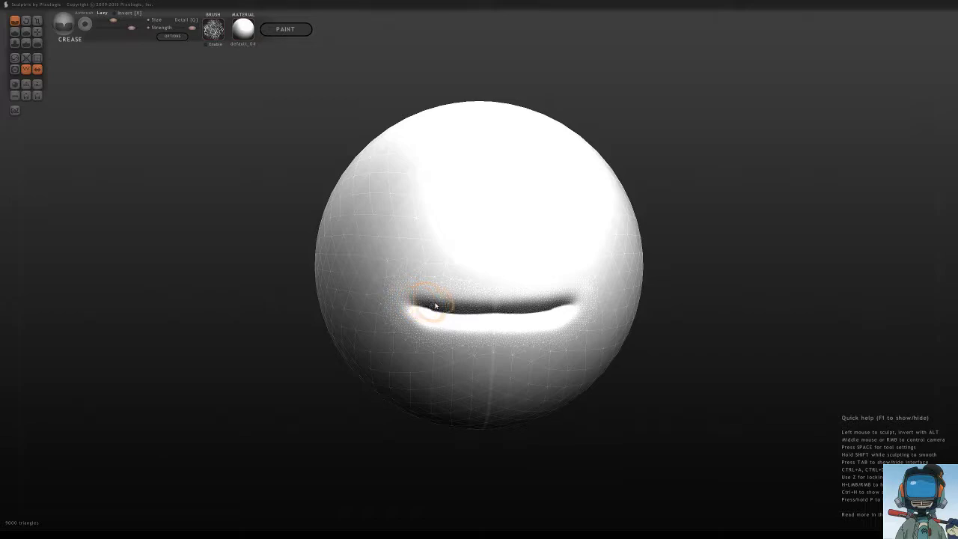
mouse_move(458, 303)
middle_mouse_down()
mouse_move(250, 285)
mouse_move(418, 285)
mouse_move(450, 277)
mouse_move(410, 256)
mouse_move(459, 266)
middle_mouse_up()
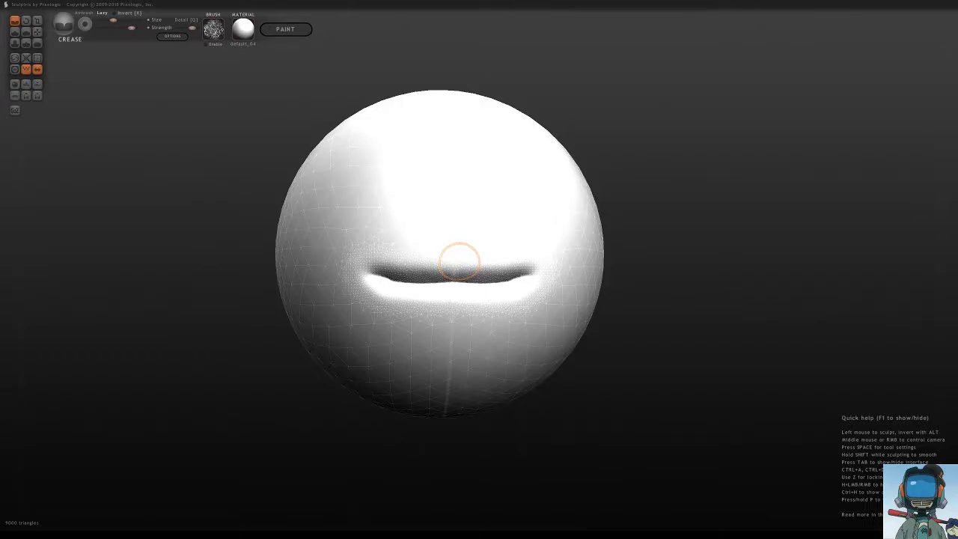
mouse_move(459, 262)
middle_mouse_down()
mouse_move(171, 233)
mouse_move(239, 261)
mouse_move(257, 220)
mouse_move(277, 224)
mouse_move(265, 227)
mouse_move(272, 242)
mouse_move(300, 229)
mouse_move(231, 234)
mouse_move(248, 237)
mouse_move(239, 224)
mouse_move(342, 229)
mouse_move(319, 217)
mouse_move(259, 216)
mouse_move(280, 216)
middle_mouse_up()
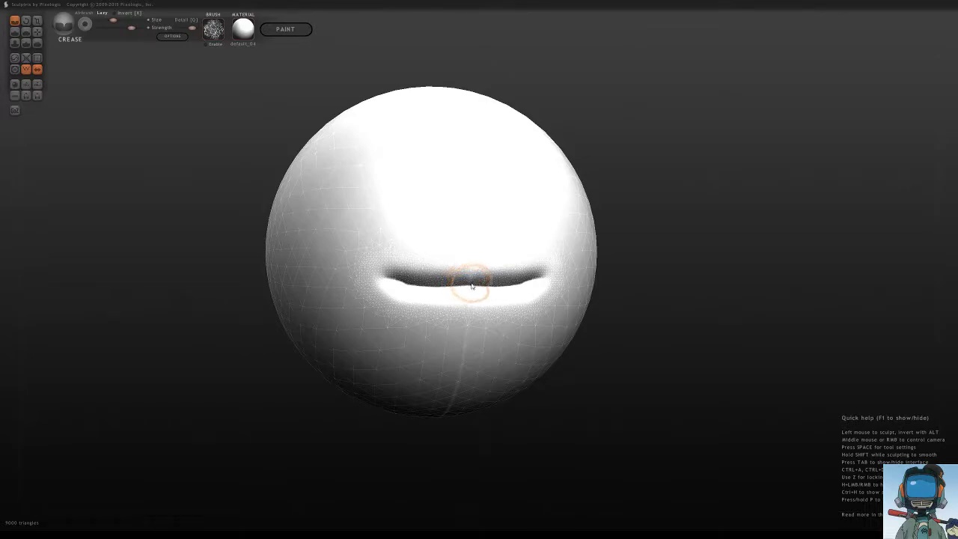
Step: Lower the Crease brush strength and make the brush larger
left_click(471, 289)
key("space")
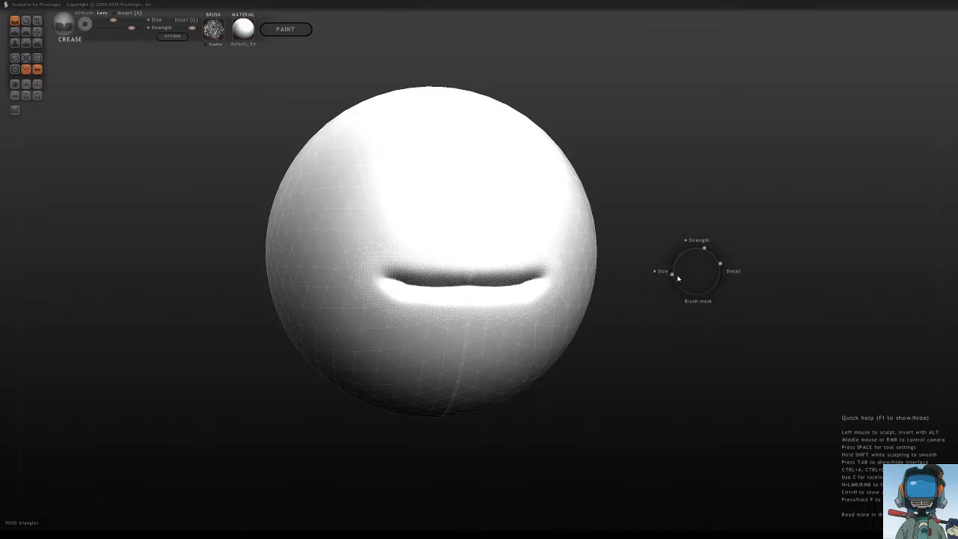
left_click_drag(673, 277, 673, 277)
left_click_drag(702, 249, 705, 253)
mouse_move(700, 191)
left_mouse_down()
mouse_move(672, 189)
mouse_move(693, 188)
mouse_move(674, 166)
left_mouse_up()
mouse_move(674, 213)
left_mouse_down()
mouse_move(677, 182)
mouse_move(671, 196)
left_mouse_up()
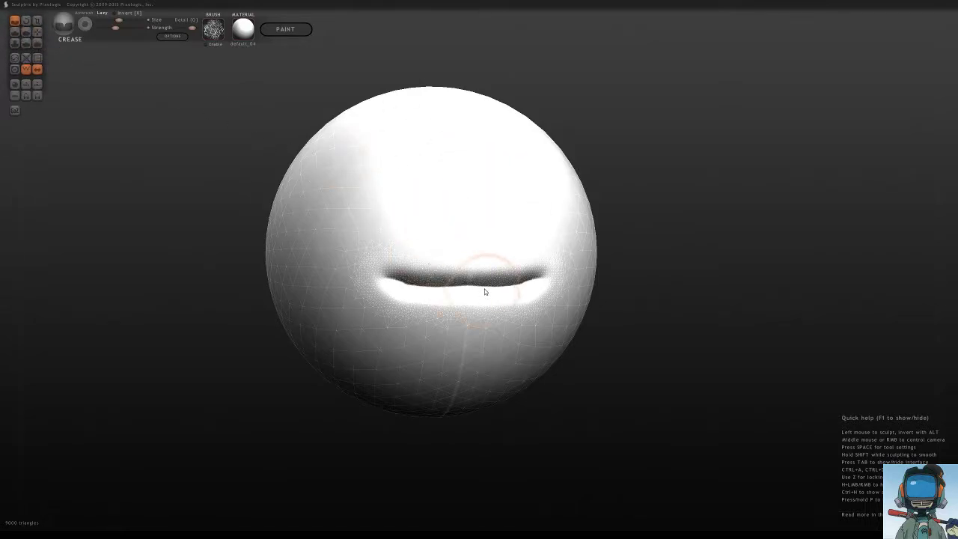
Step: Re-stroke along the mouth crease to even it out and deepen it into a lip line
left_click_drag(397, 255, 538, 289)
left_click_drag(537, 287, 344, 275)
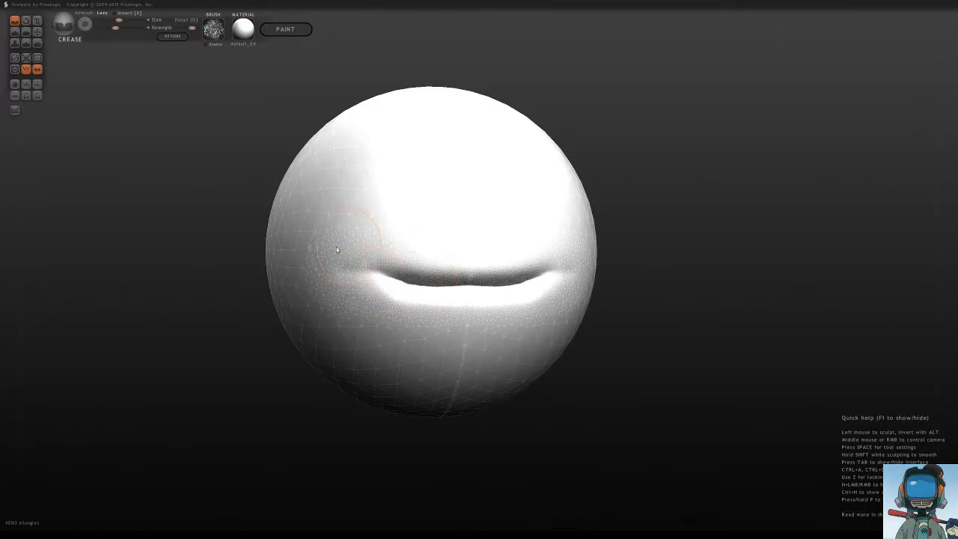
key("space")
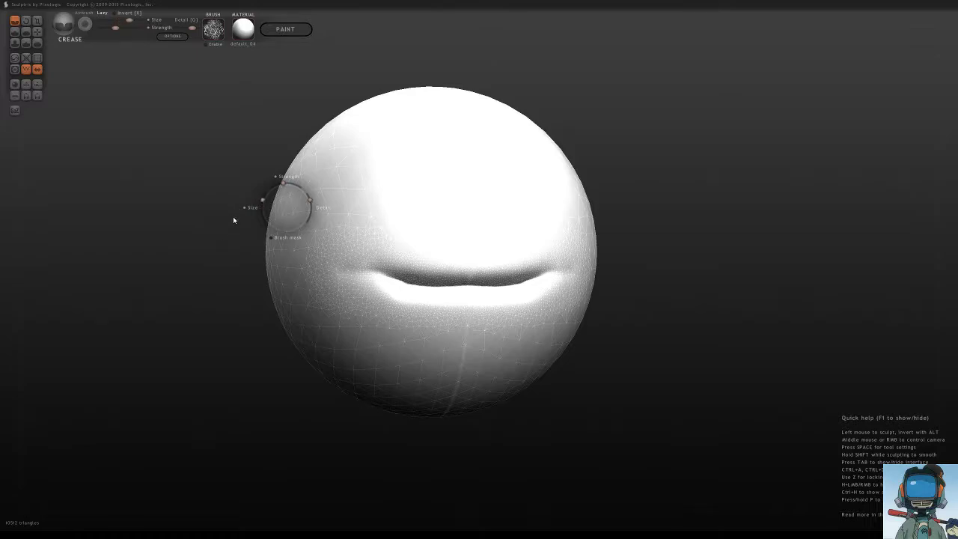
left_click_drag(233, 220, 224, 231)
mouse_move(353, 278)
left_mouse_down()
mouse_move(462, 300)
mouse_move(510, 297)
left_mouse_up()
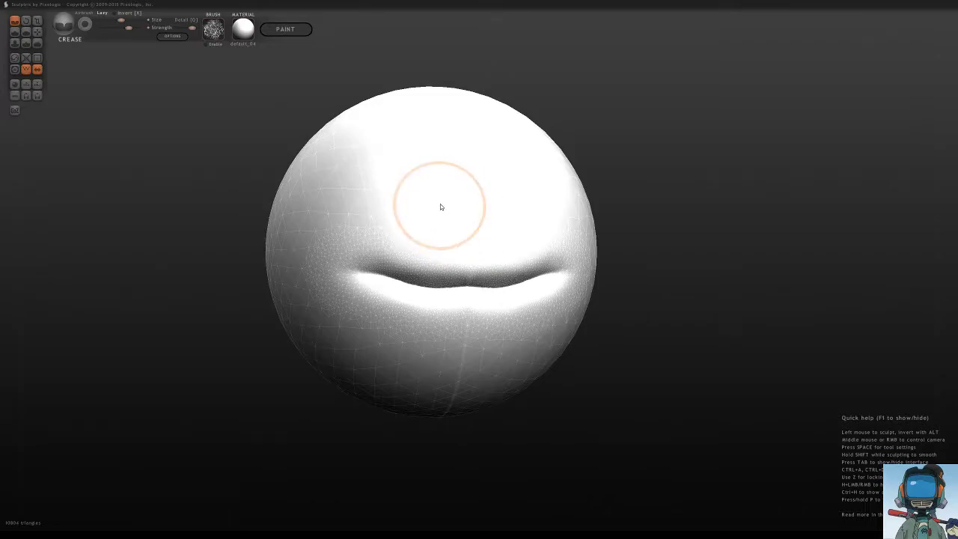
mouse_move(441, 204)
right_mouse_down()
mouse_move(338, 213)
mouse_move(380, 236)
mouse_move(387, 216)
right_mouse_up()
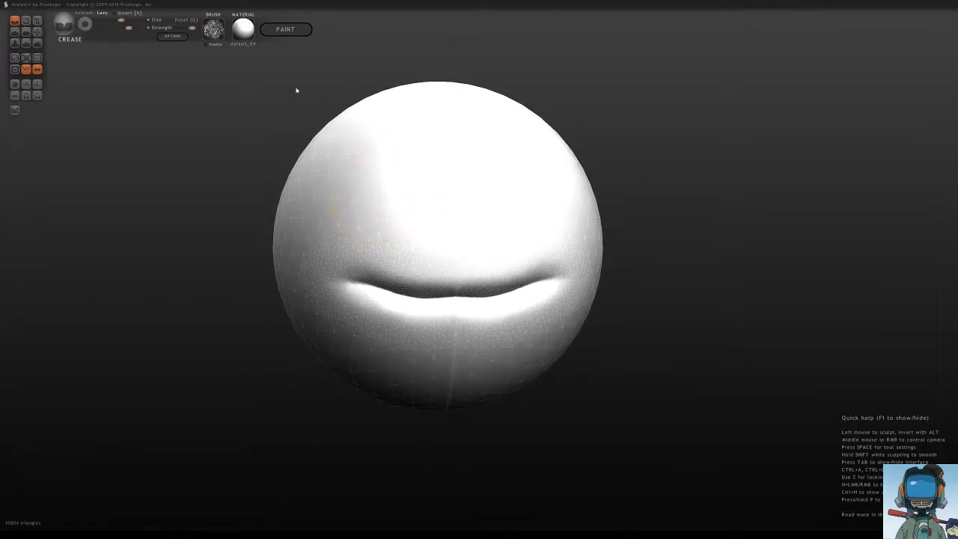
Step: Apply the grey default_03 material and carve the mouth crease deeper toward the left
left_click(241, 30)
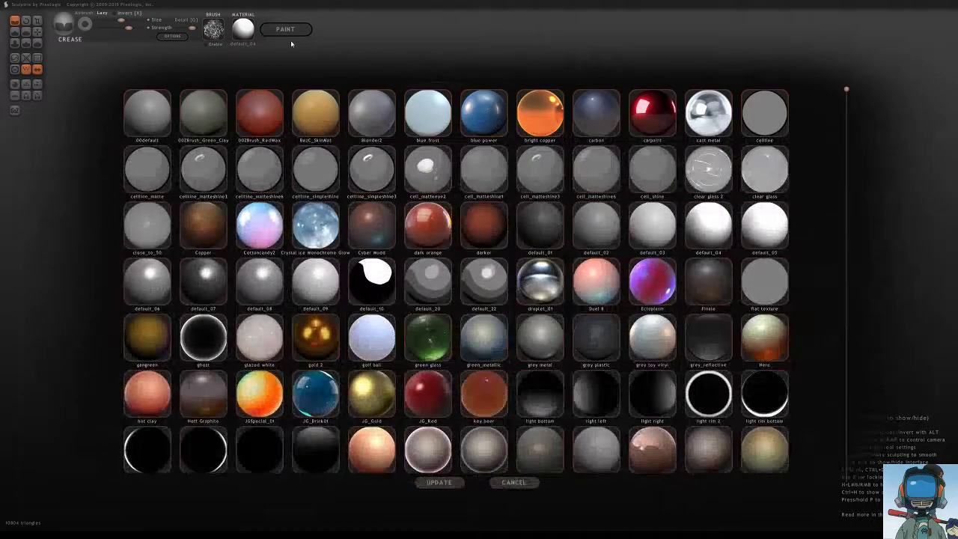
left_click(651, 220)
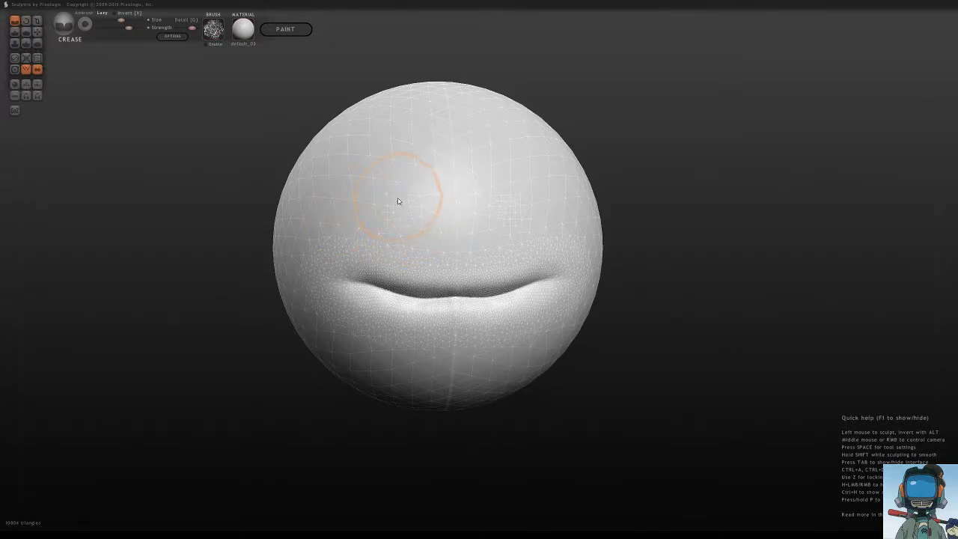
mouse_move(461, 302)
left_mouse_down()
mouse_move(324, 285)
mouse_move(363, 282)
mouse_move(406, 308)
left_mouse_up()
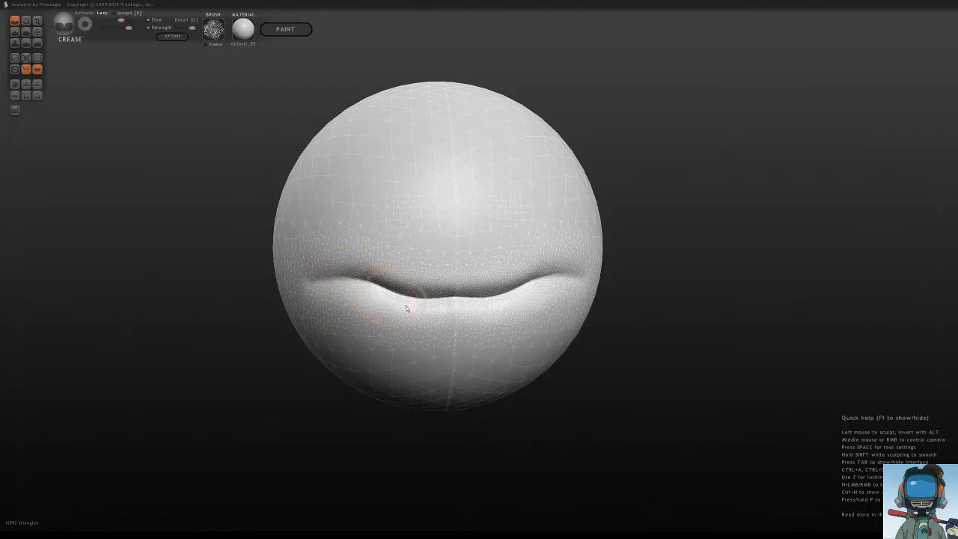
Step: Twist and scale the mouth centre into a cupid's-bow peak on the upper lip
left_click(27, 22)
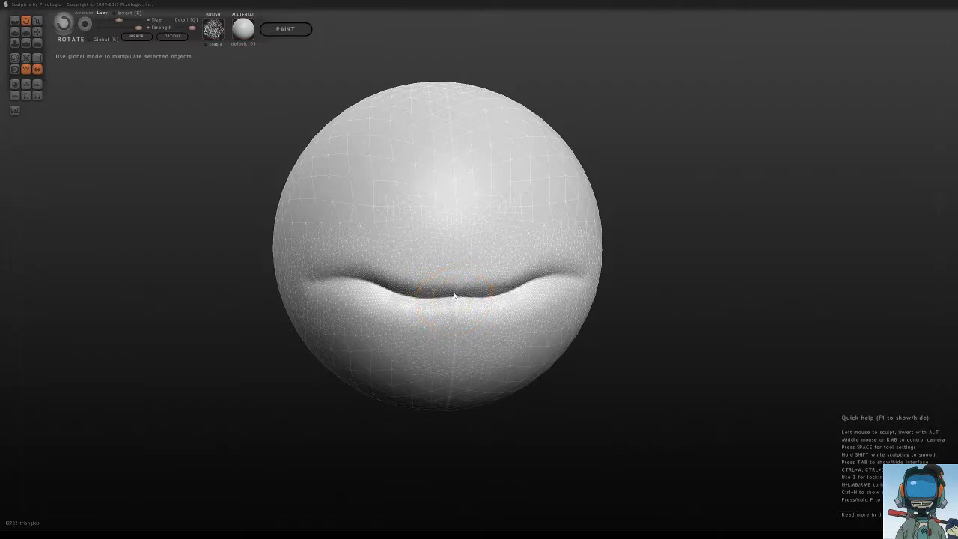
mouse_move(470, 296)
left_mouse_down()
mouse_move(458, 290)
mouse_move(466, 300)
left_mouse_up()
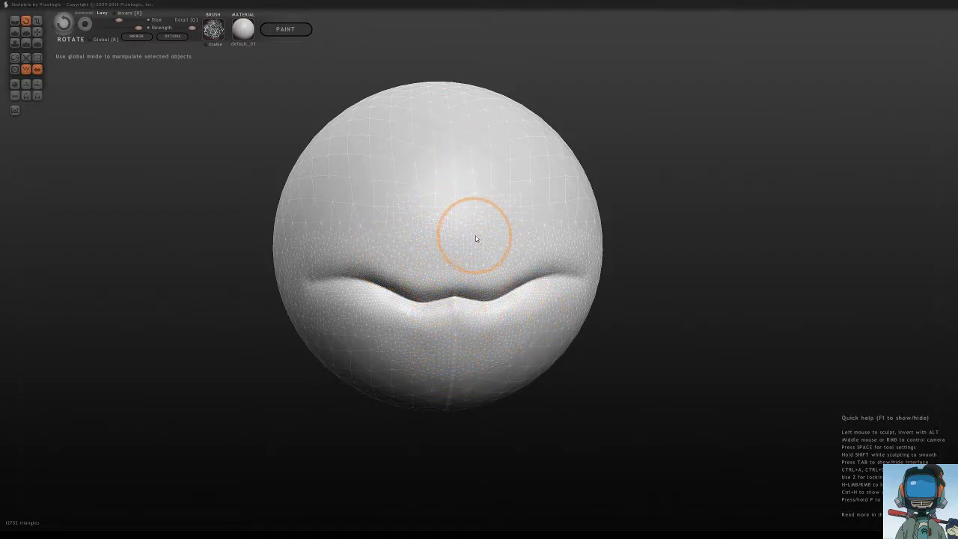
left_click(39, 21)
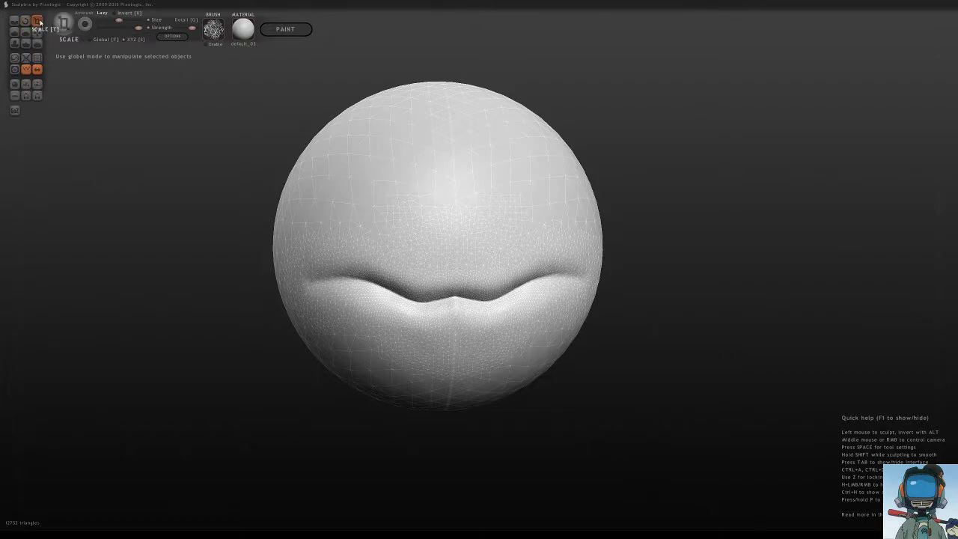
mouse_move(444, 292)
left_mouse_down()
mouse_move(478, 299)
mouse_move(443, 300)
mouse_move(507, 302)
mouse_move(397, 284)
mouse_move(419, 299)
mouse_move(467, 289)
mouse_move(438, 299)
left_mouse_up()
middle_click_drag(438, 300, 487, 299)
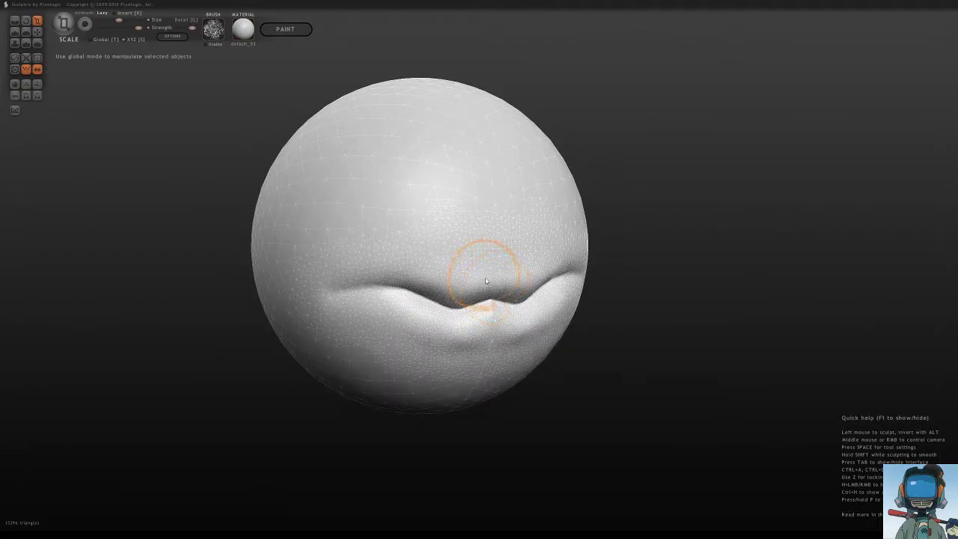
left_click_drag(456, 282, 475, 303)
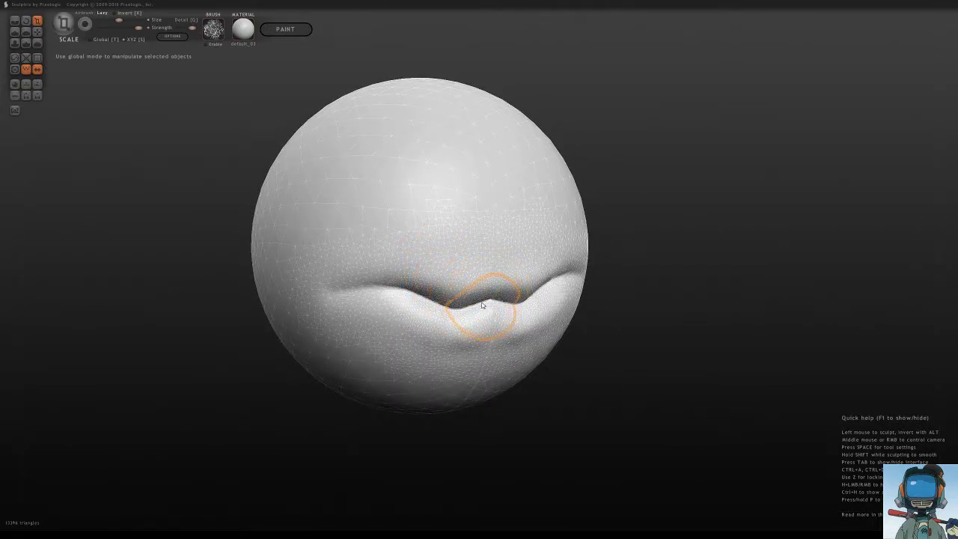
middle_click_drag(474, 304, 521, 310)
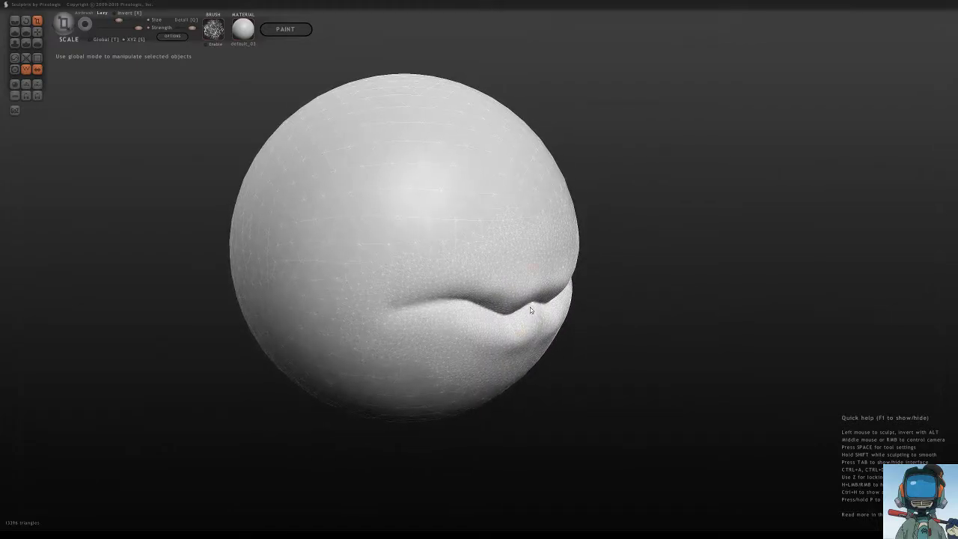
Step: Enlarge the Grab brush and pull a bump out of the surface above the lips
left_click(37, 32)
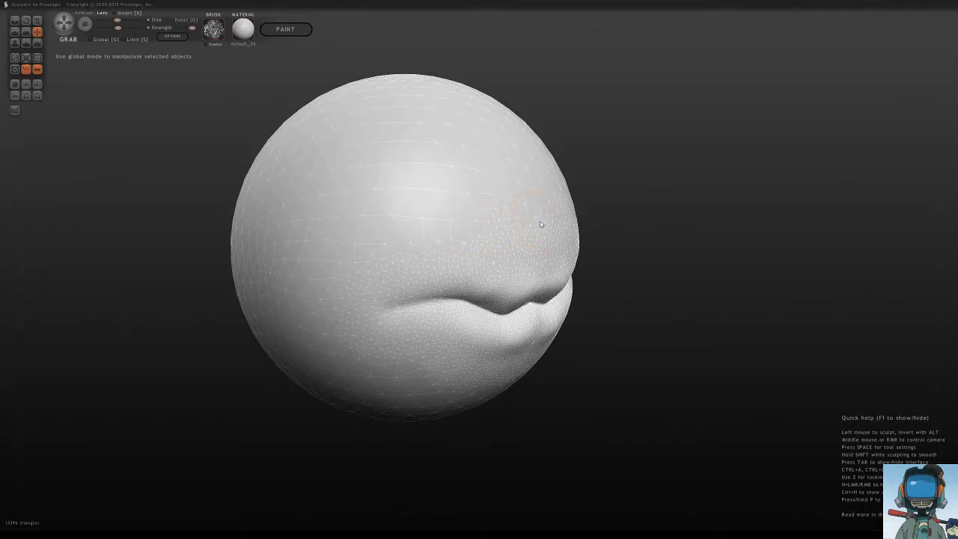
key("space")
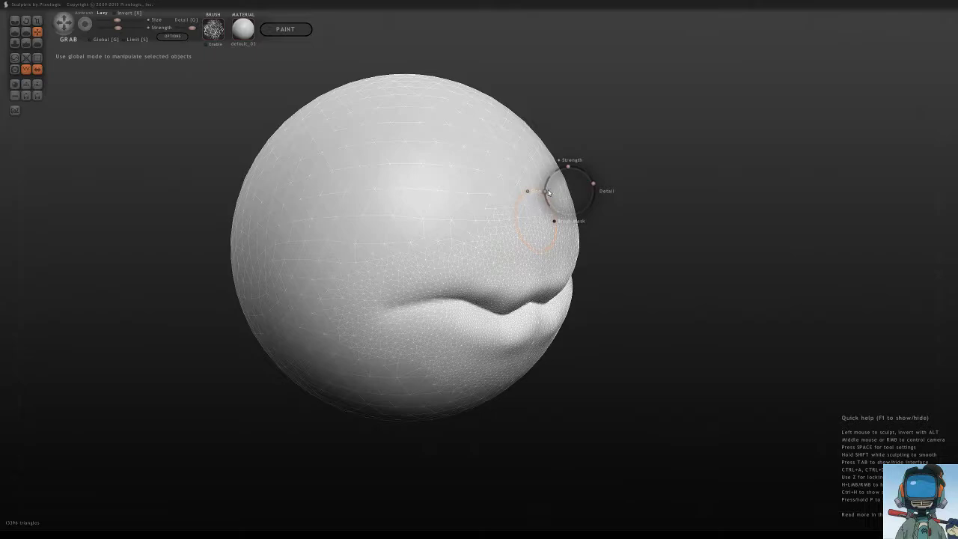
left_click_drag(547, 194, 551, 188)
left_click_drag(549, 186, 560, 229)
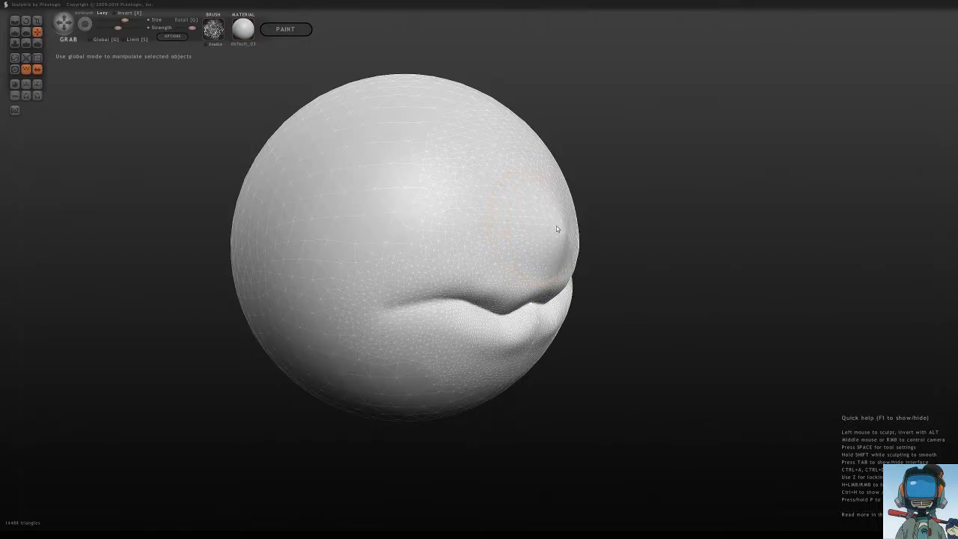
left_click_drag(560, 229, 561, 232)
Step: Stretch the bump into a pointed nose and round its tip, checking from profile and front
key("w")
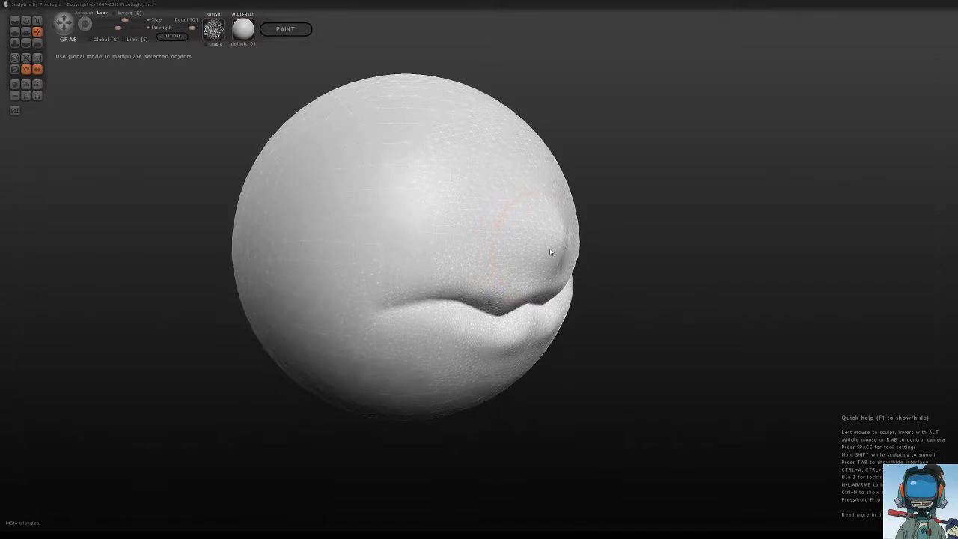
middle_click_drag(551, 252, 455, 307)
key("w")
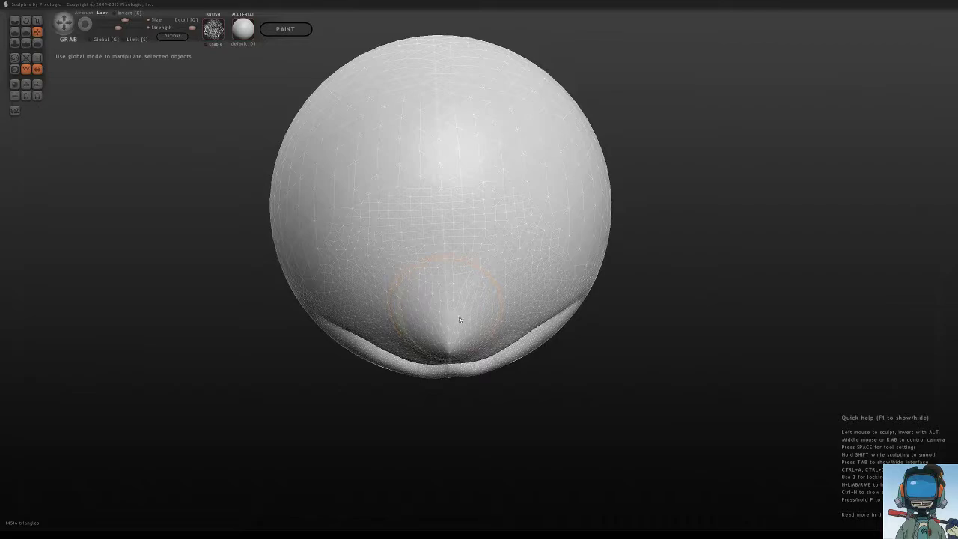
left_click_drag(459, 320, 453, 369)
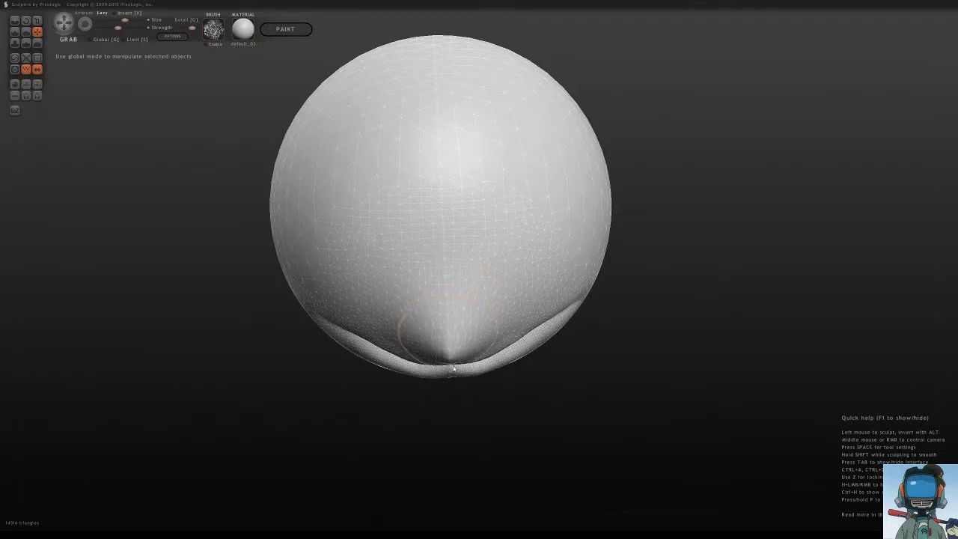
left_click_drag(453, 368, 448, 388)
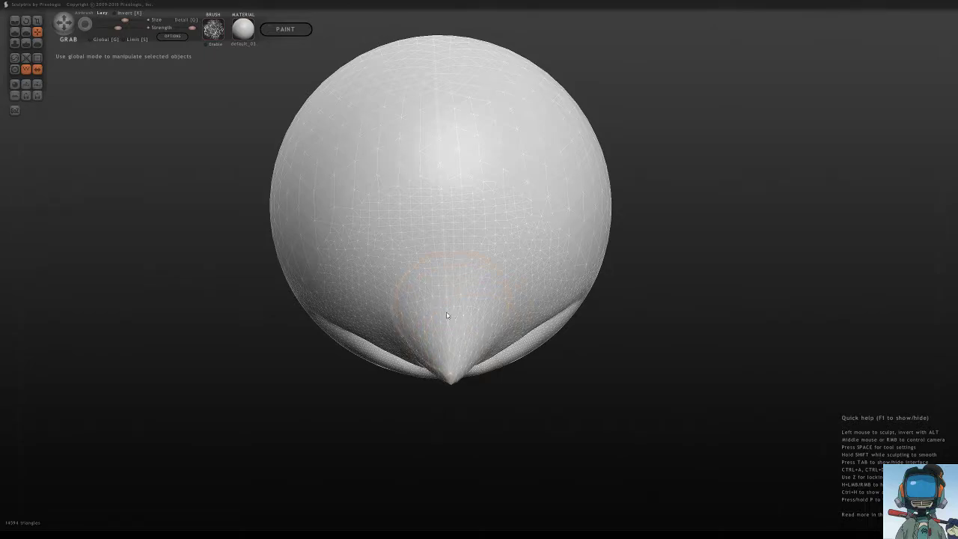
mouse_move(447, 315)
middle_mouse_down()
mouse_move(568, 254)
mouse_move(565, 265)
middle_mouse_up()
key("w")
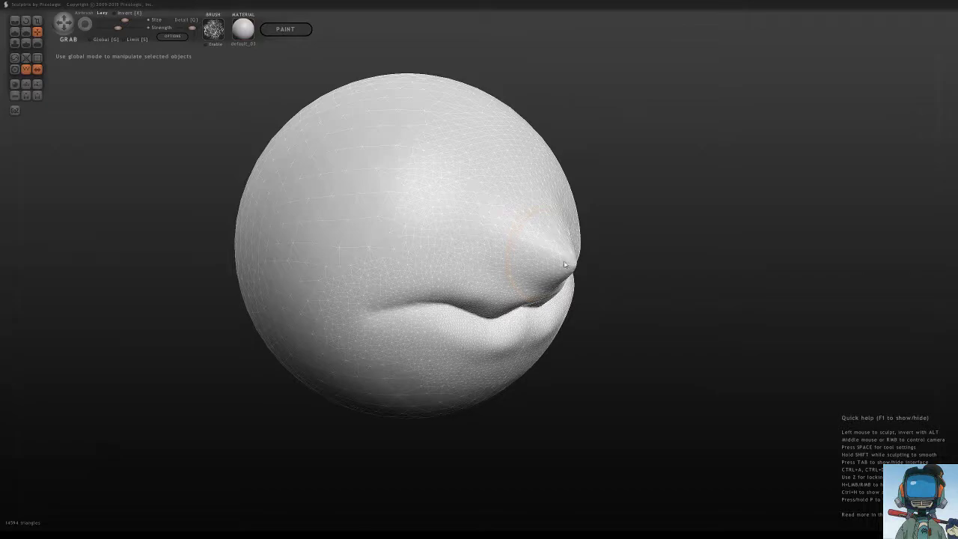
left_click_drag(569, 266, 573, 269)
mouse_move(504, 233)
middle_mouse_down()
mouse_move(460, 242)
mouse_move(374, 221)
middle_mouse_up()
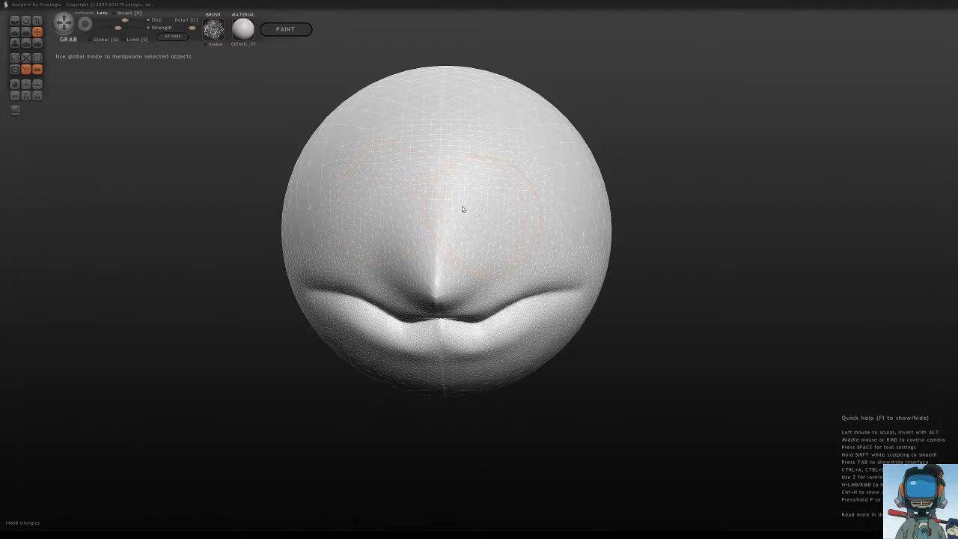
mouse_move(431, 201)
middle_mouse_down()
mouse_move(470, 209)
mouse_move(406, 198)
mouse_move(514, 206)
middle_mouse_up()
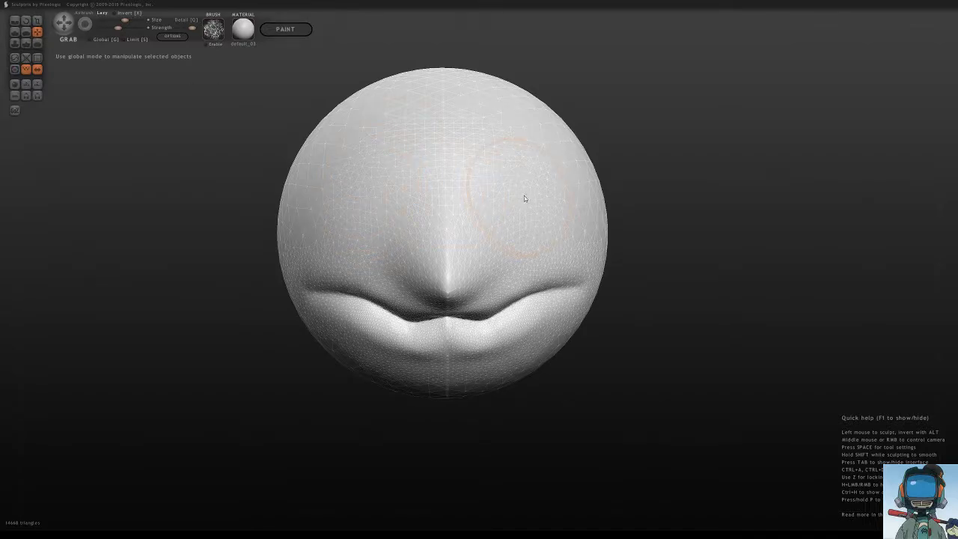
Step: Shrink the Flatten brush and flatten a small patch just above the nose
left_click(27, 33)
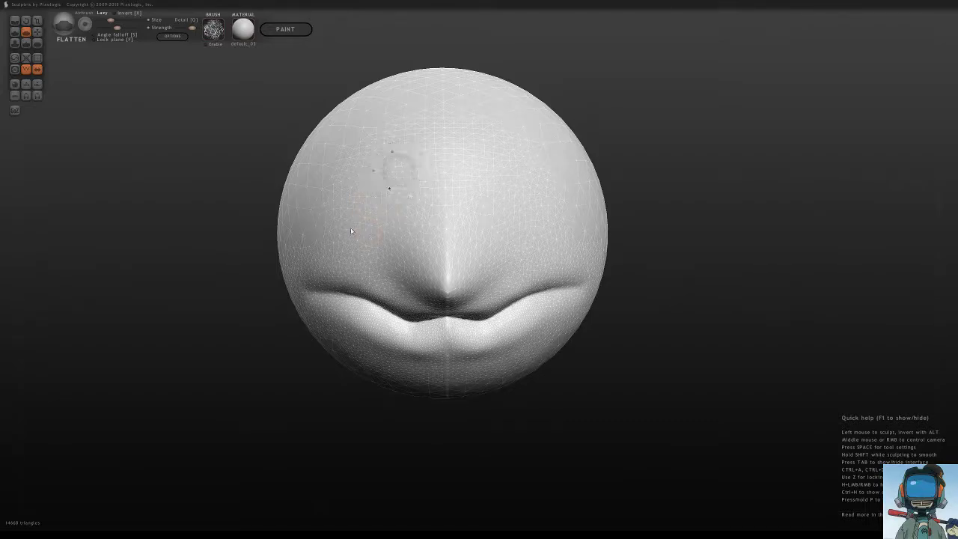
key("space")
mouse_move(350, 221)
left_mouse_down()
mouse_move(340, 205)
mouse_move(376, 205)
left_mouse_up()
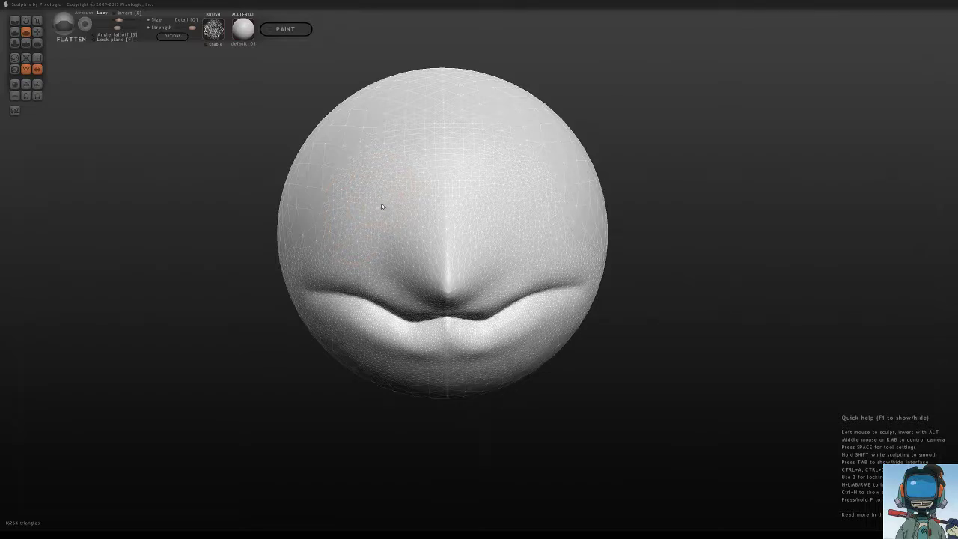
middle_click_drag(380, 204, 453, 208)
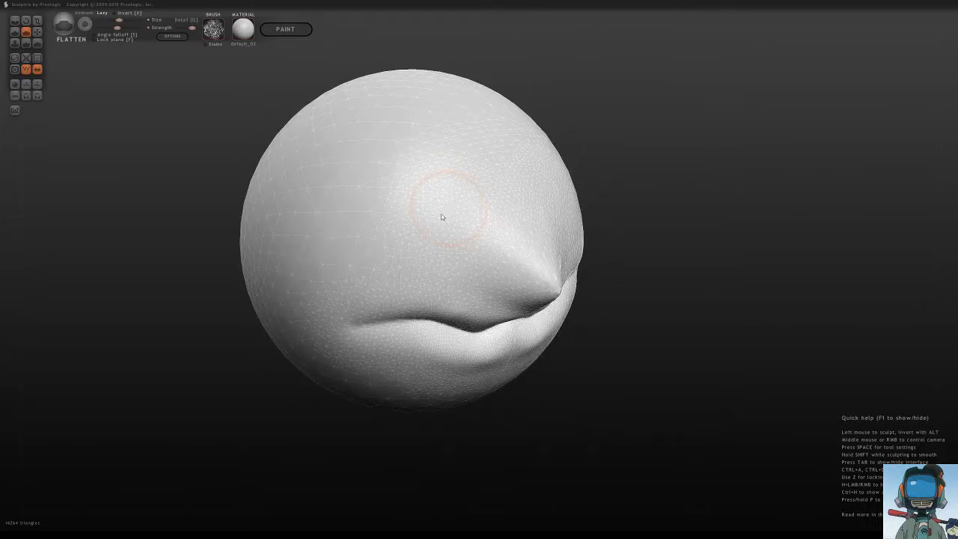
left_click_drag(441, 216, 441, 227)
middle_click_drag(430, 213, 359, 216)
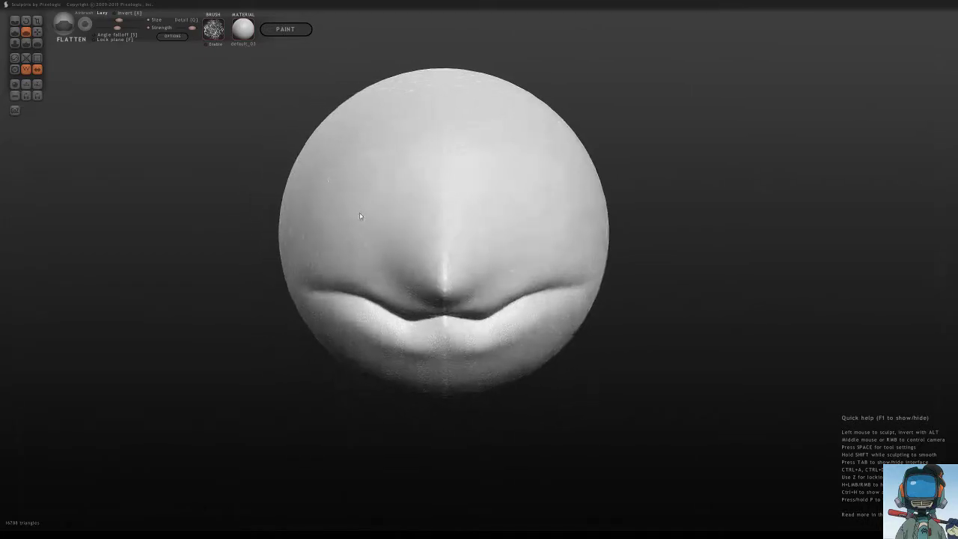
Step: With Grab, shift the surface along and beside the nose bridge
key("w")
left_click(40, 34)
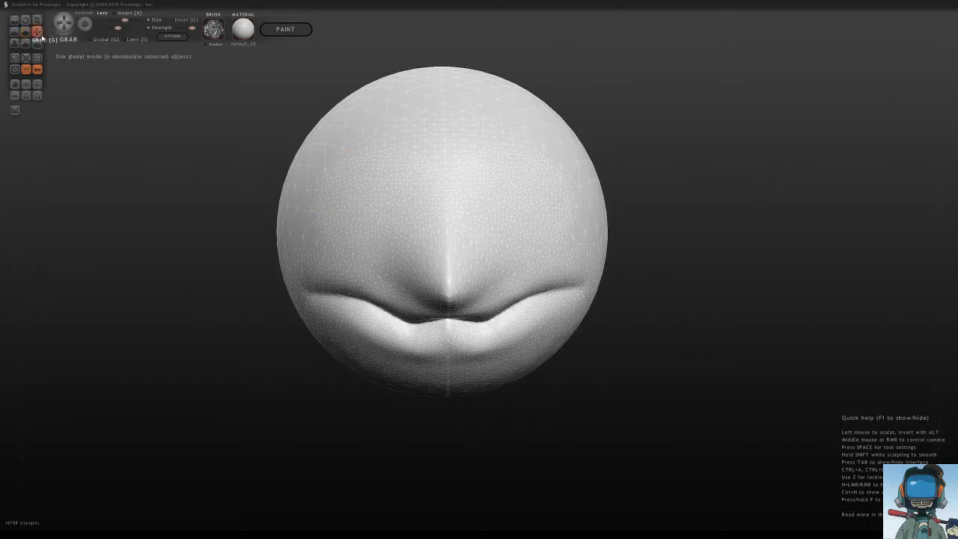
left_click_drag(376, 210, 380, 202)
left_click_drag(385, 206, 381, 217)
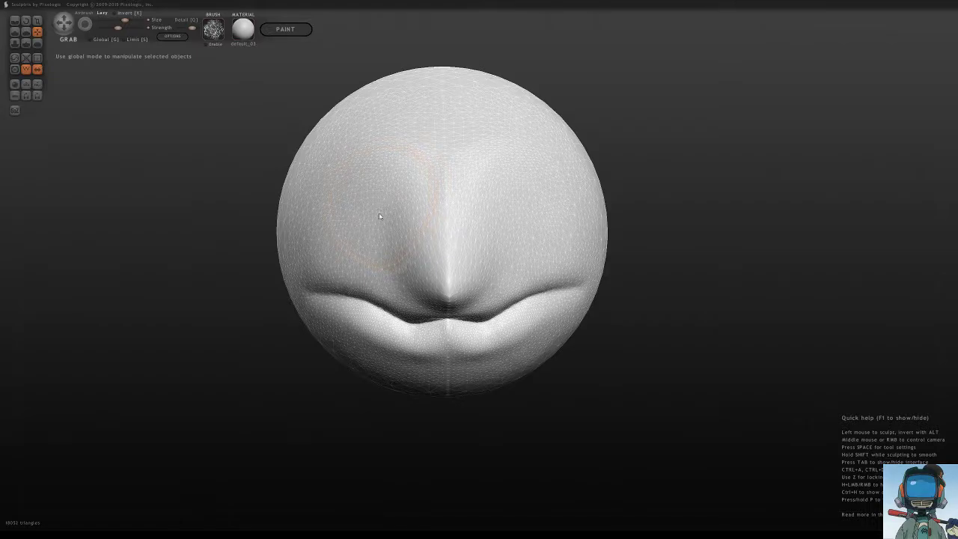
left_click_drag(396, 220, 414, 201)
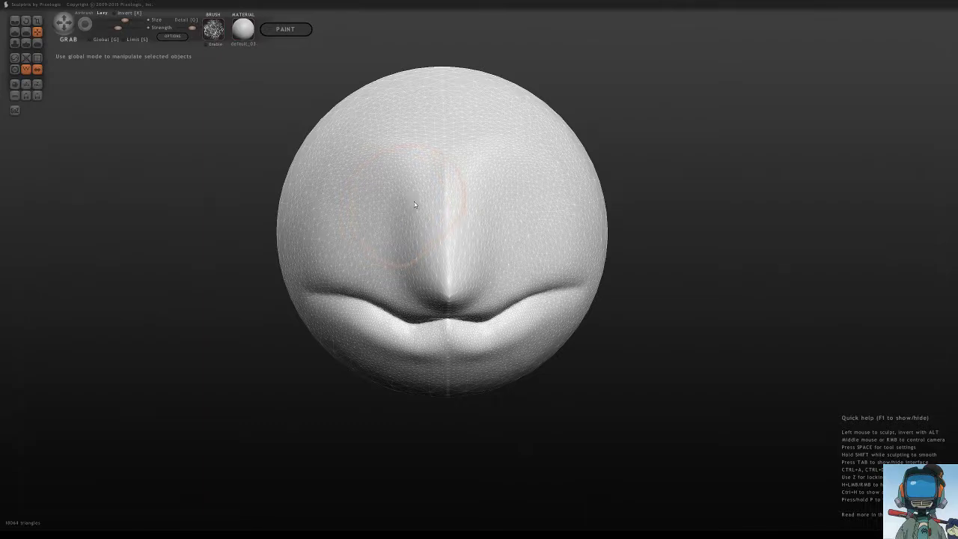
Step: Pull the nose tip out to a sharp point and reshape the left side of the bridge
middle_click_drag(360, 200, 494, 181)
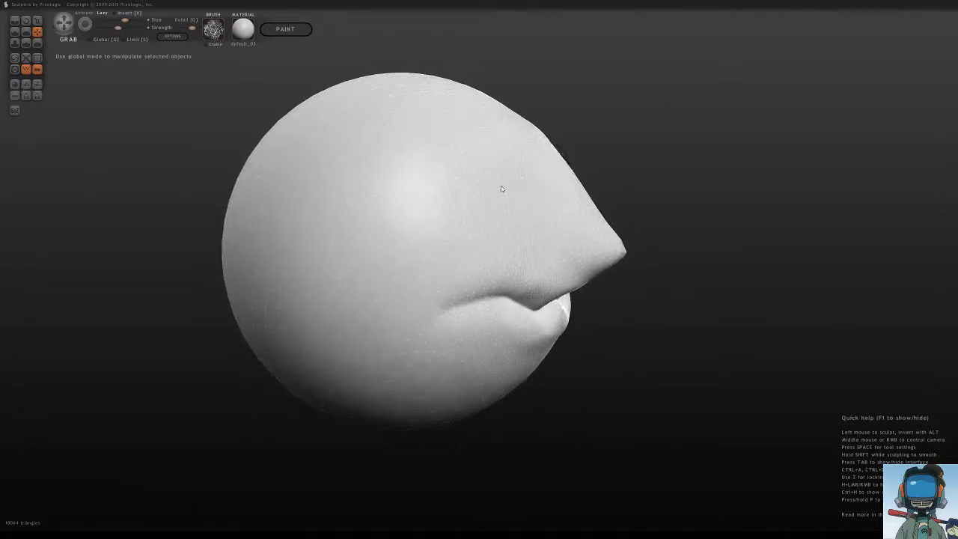
key("w")
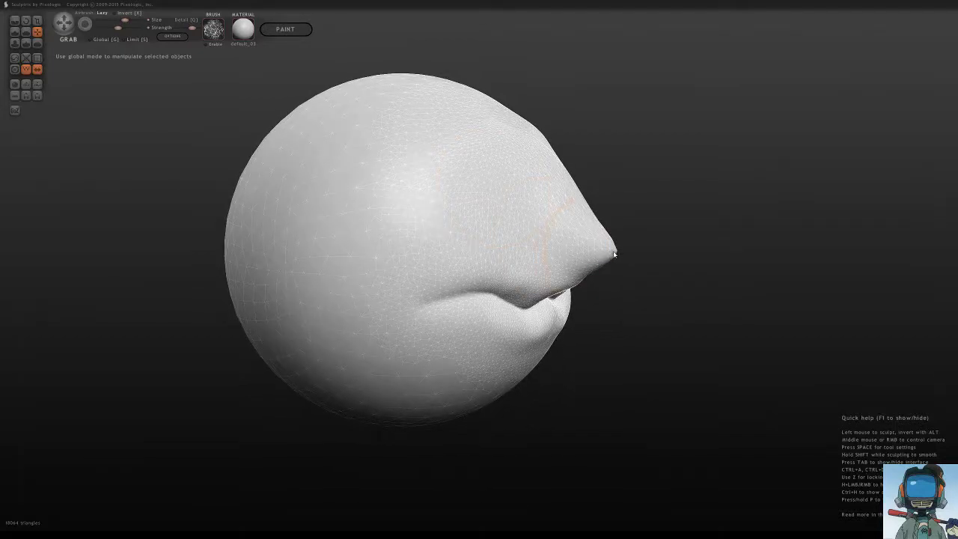
left_click_drag(615, 256, 610, 253)
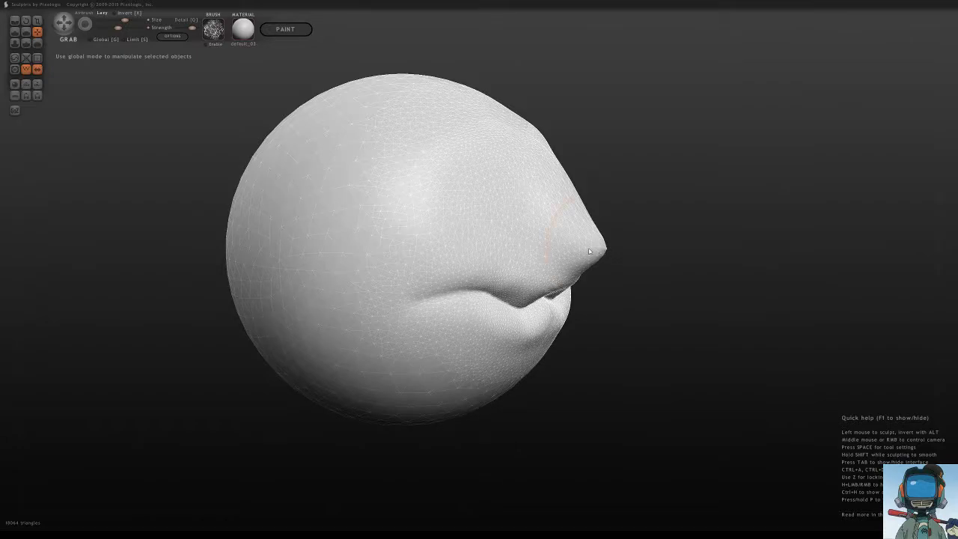
key("w")
right_click_drag(514, 243, 402, 255)
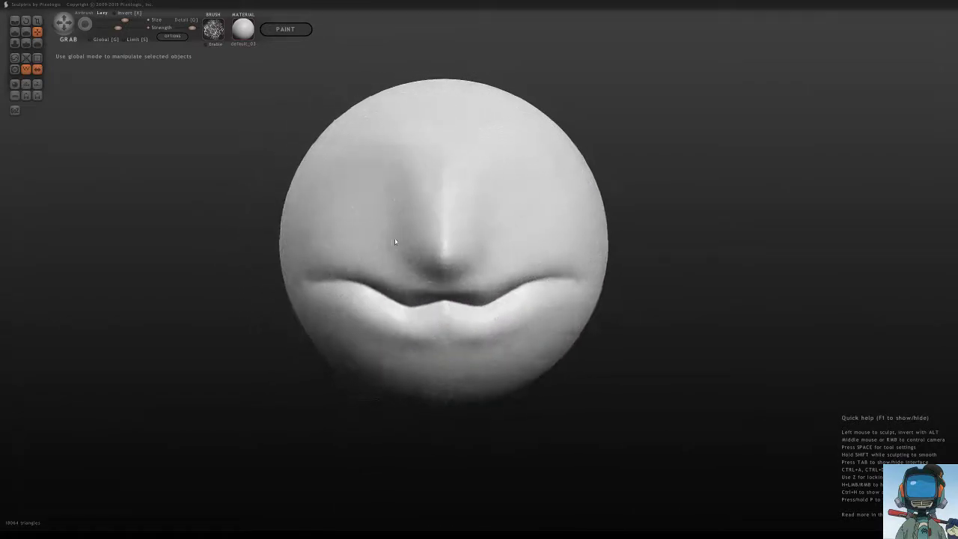
mouse_move(369, 215)
left_mouse_down()
mouse_move(384, 195)
mouse_move(370, 226)
mouse_move(385, 199)
mouse_move(404, 256)
mouse_move(430, 242)
mouse_move(451, 282)
mouse_move(451, 263)
left_mouse_up()
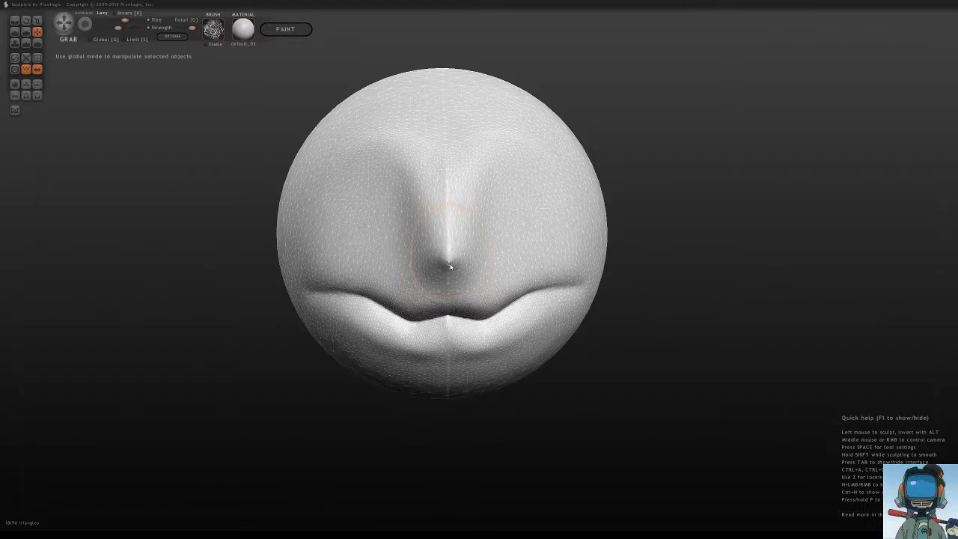
middle_click_drag(483, 262, 606, 254)
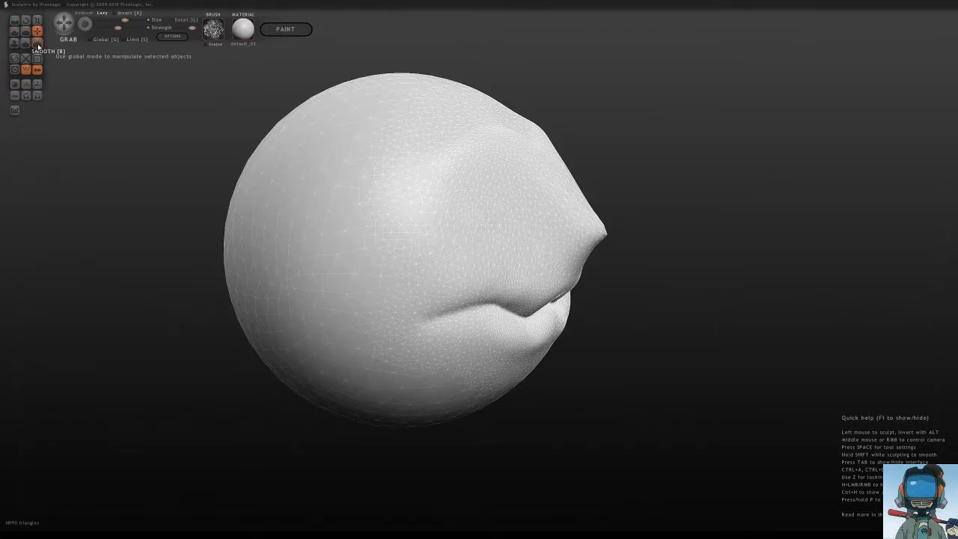
Step: Smooth the nose tip, then dent a shallow eye socket beside the bridge with Draw, undoing two trial strokes
left_click(37, 43)
left_click_drag(609, 235, 601, 236)
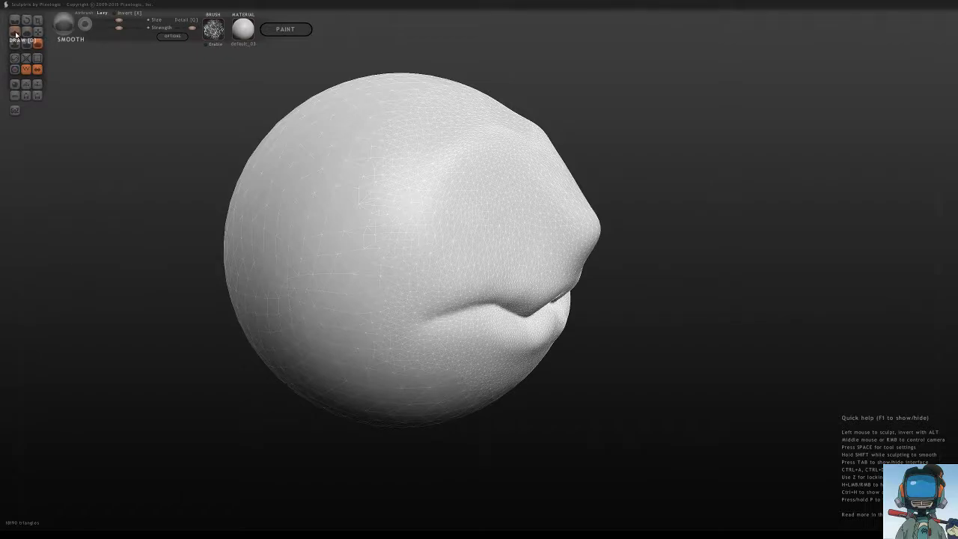
left_click(15, 33)
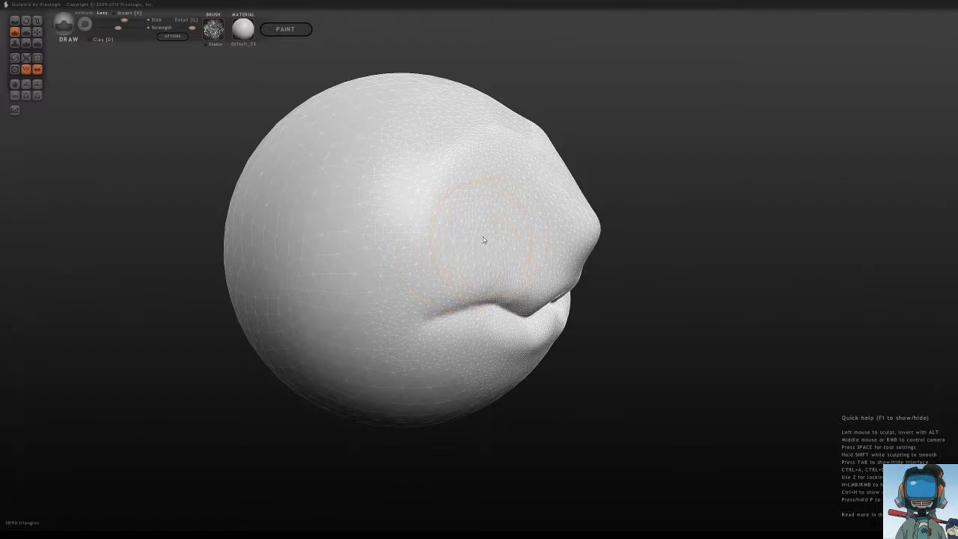
middle_click_drag(483, 240, 361, 237)
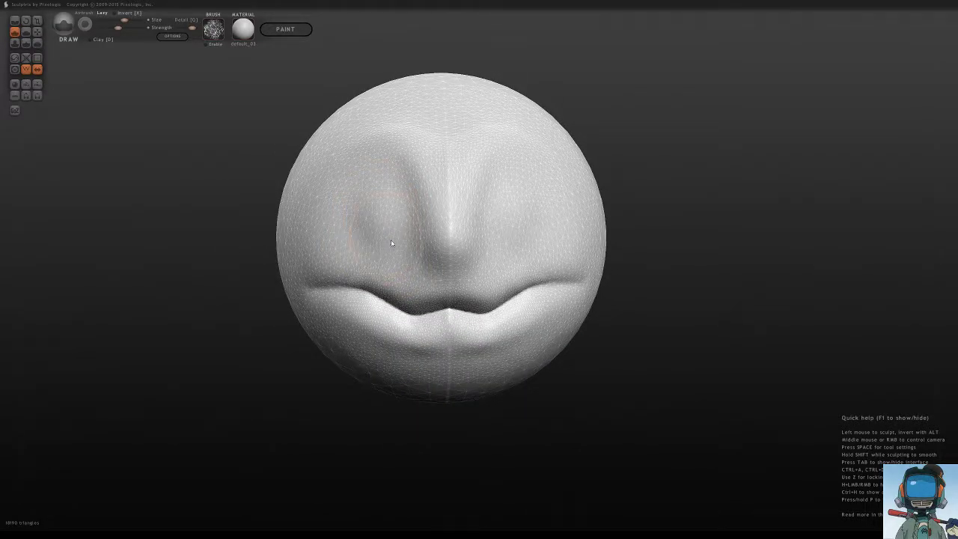
mouse_move(391, 243)
left_mouse_down()
mouse_move(377, 207)
mouse_move(370, 214)
left_mouse_up()
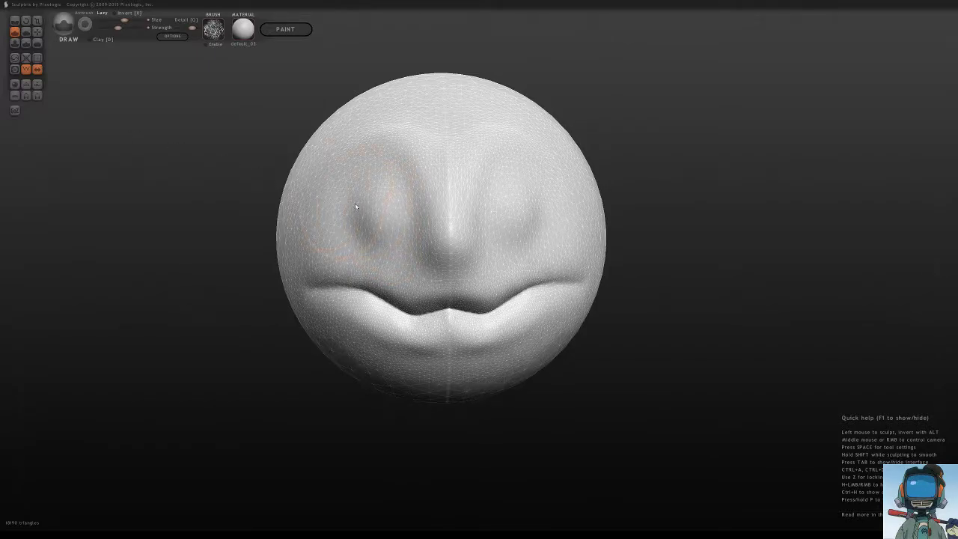
key("ctrl+z")
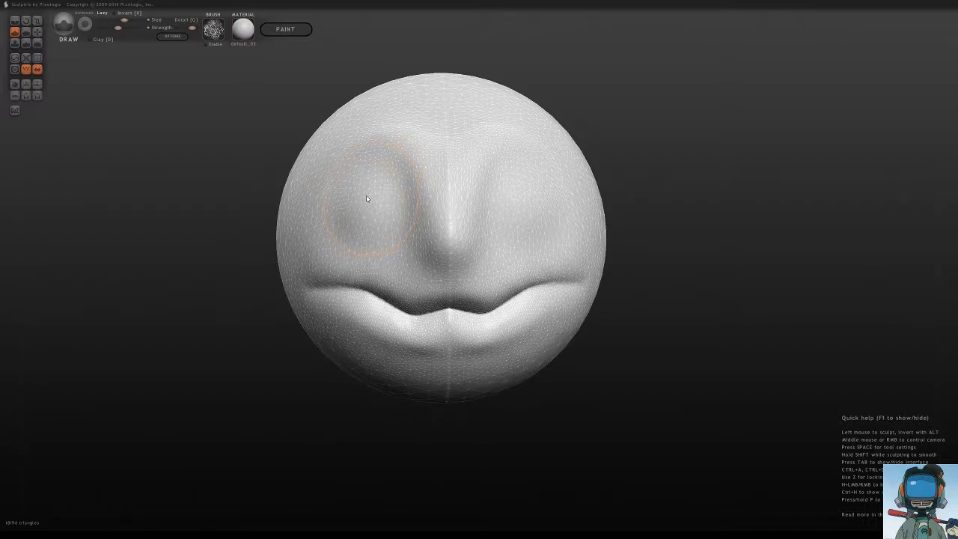
key("ctrl+z")
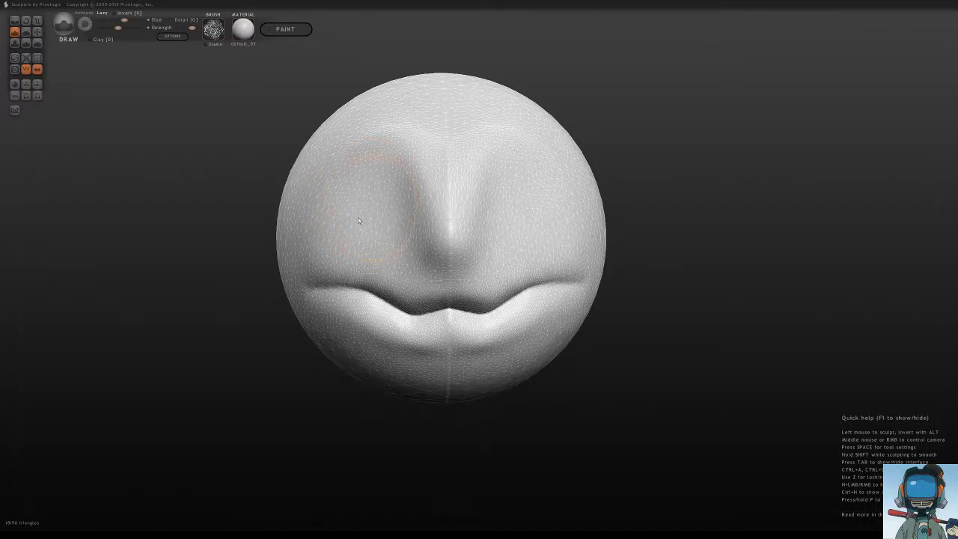
left_click_drag(358, 218, 348, 214)
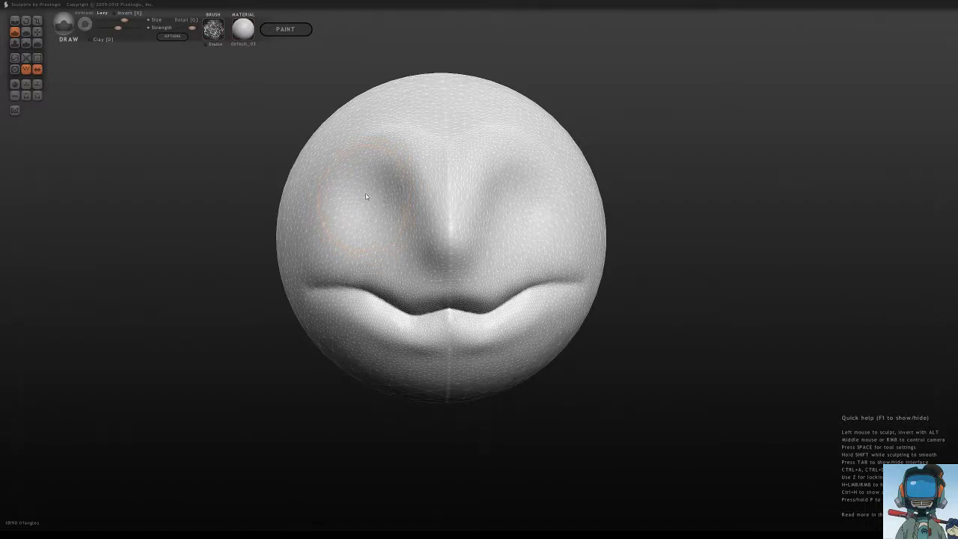
mouse_move(336, 184)
left_mouse_down()
mouse_move(319, 193)
mouse_move(408, 217)
mouse_move(402, 222)
left_mouse_up()
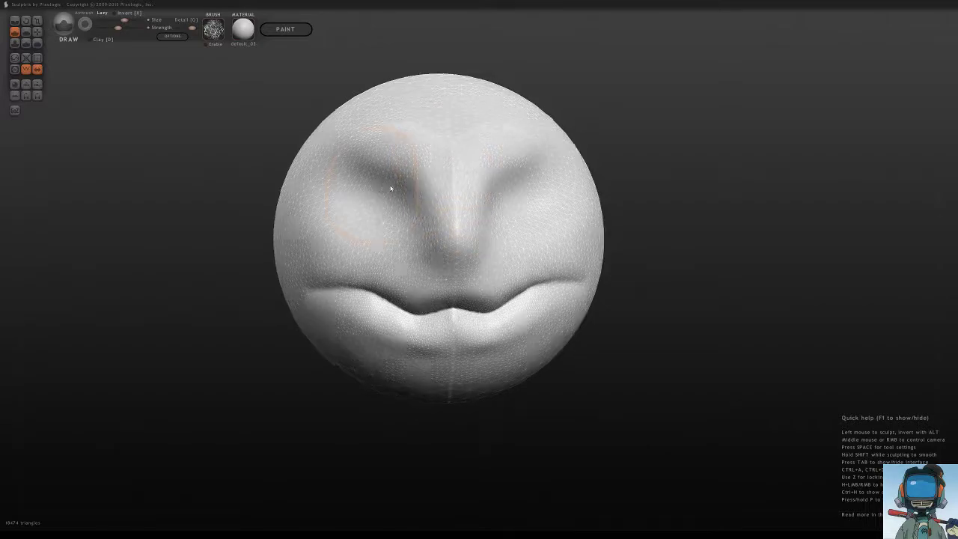
mouse_move(392, 188)
middle_mouse_down()
mouse_move(475, 166)
mouse_move(483, 173)
middle_mouse_up()
Step: Dent the cheek left of the mouth, then zoom out and carve a groove across the mouth
key("w")
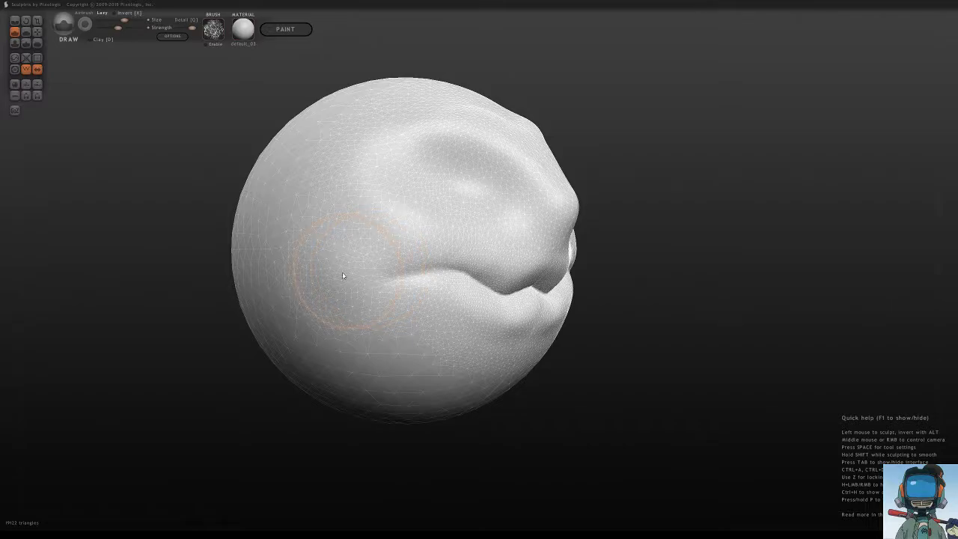
mouse_move(322, 263)
left_mouse_down()
mouse_move(359, 270)
mouse_move(296, 266)
mouse_move(299, 284)
mouse_move(264, 291)
mouse_move(302, 300)
mouse_move(300, 321)
mouse_move(315, 329)
mouse_move(303, 311)
mouse_move(381, 331)
mouse_move(376, 343)
mouse_move(430, 394)
mouse_move(324, 309)
mouse_move(353, 318)
mouse_move(300, 307)
mouse_move(346, 287)
left_mouse_up()
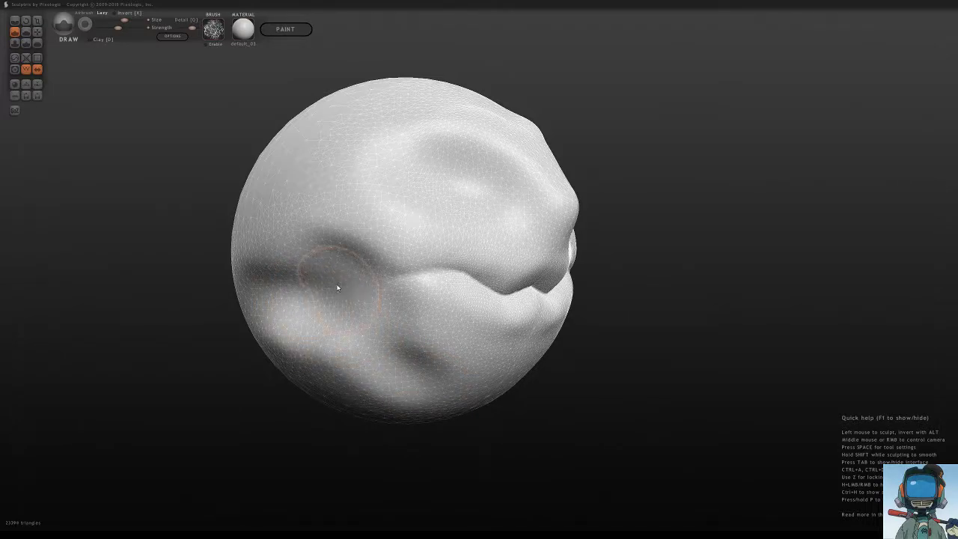
mouse_move(346, 288)
middle_mouse_down()
mouse_move(356, 297)
mouse_move(319, 301)
mouse_move(349, 289)
mouse_move(503, 277)
mouse_move(508, 289)
mouse_move(468, 278)
middle_mouse_up()
scroll(390, 278, "down", 1)
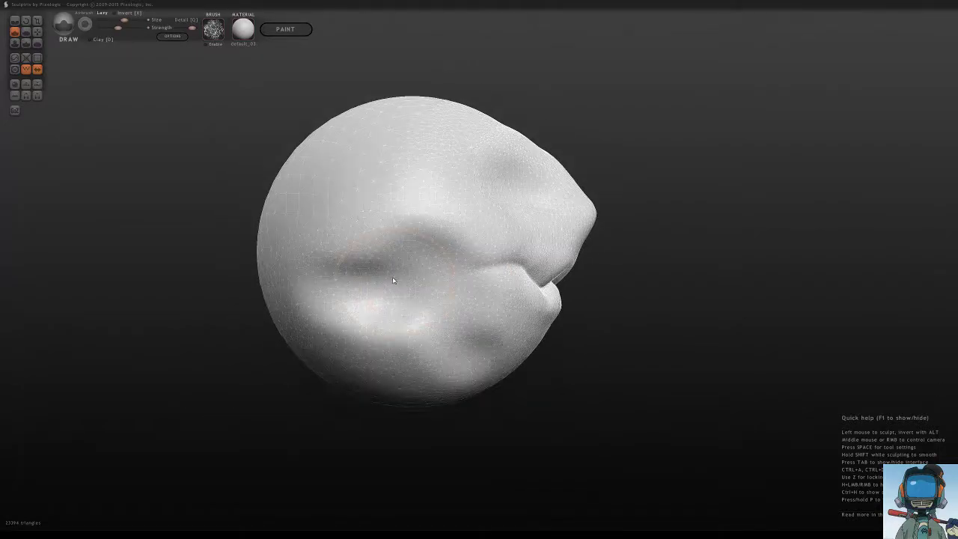
scroll(395, 278, "down", 1)
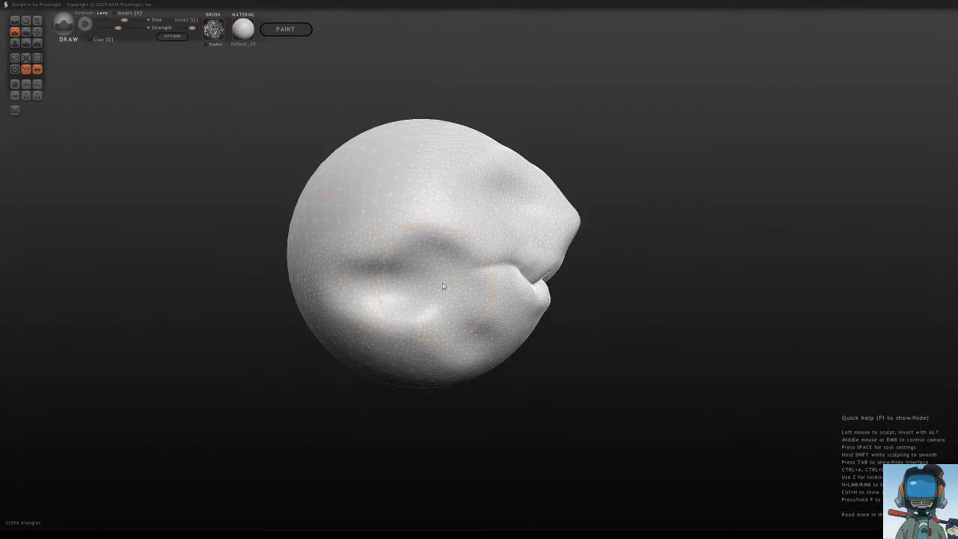
left_click_drag(430, 271, 435, 265)
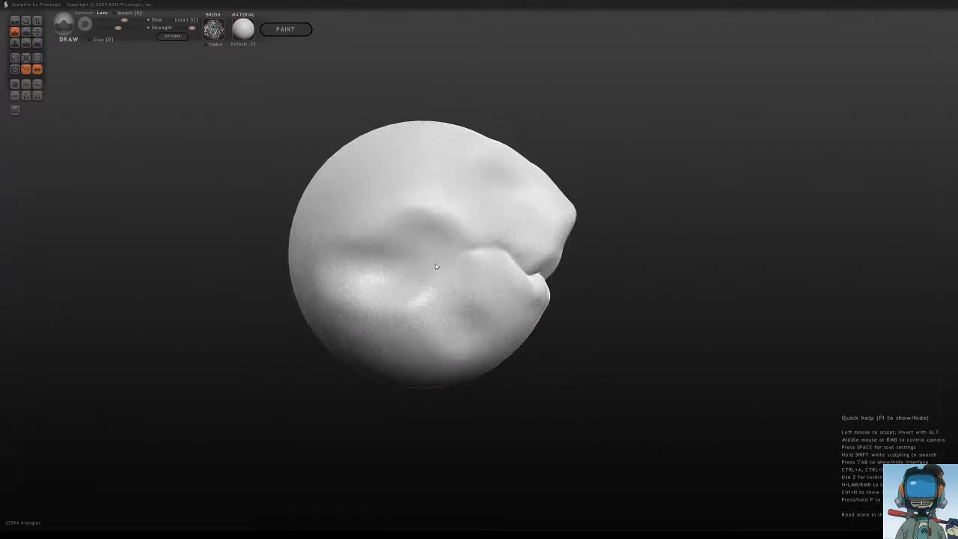
Step: With the Grab brush, pull the bottom of the head down into a point
left_click(37, 31)
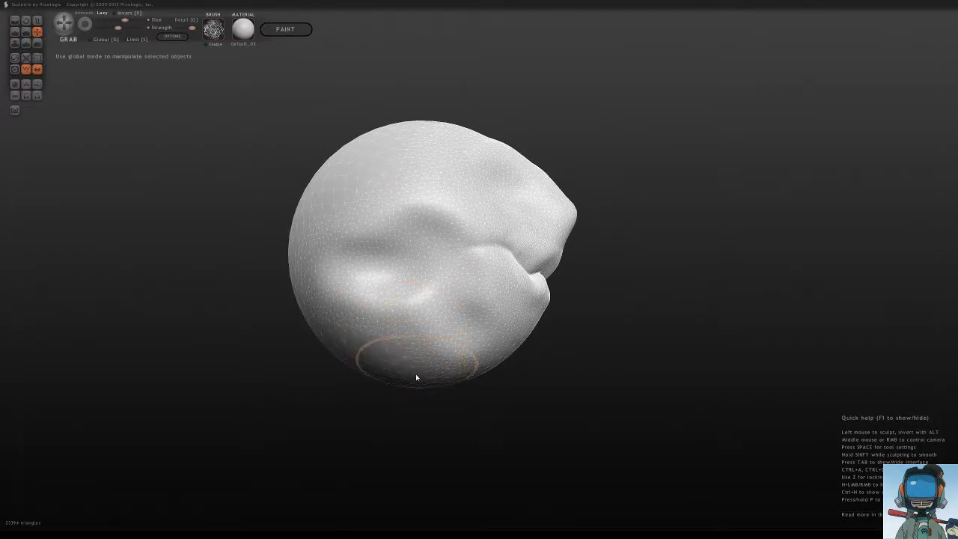
left_click_drag(417, 375, 407, 439)
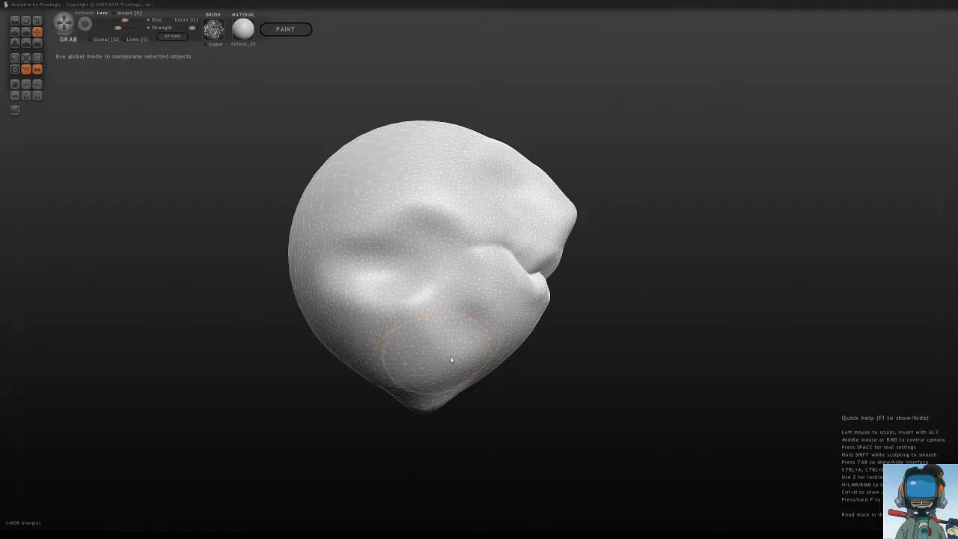
left_click_drag(396, 385, 438, 380)
Step: Enlarge the grab brush, pull the chin down both sides and push the right jaw outward
key("space")
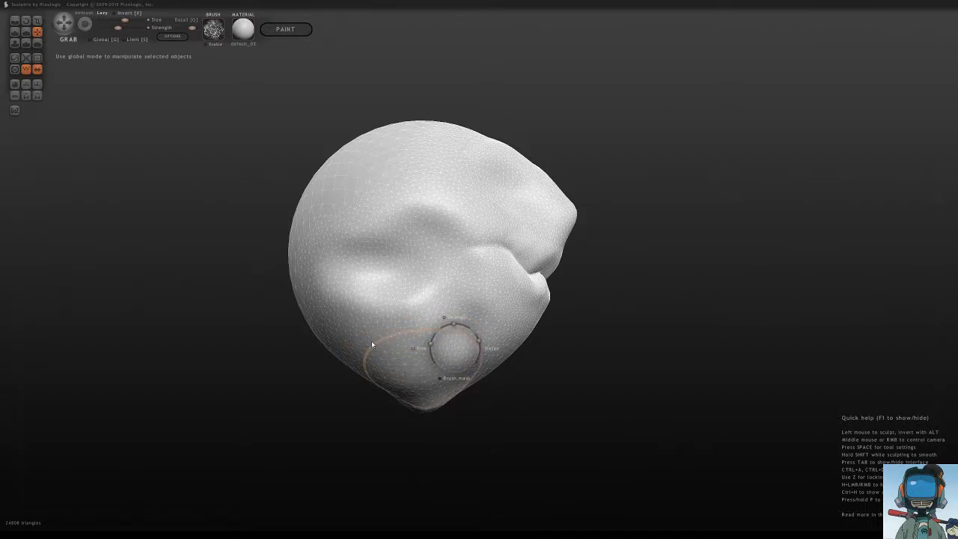
mouse_move(371, 341)
left_mouse_down()
mouse_move(374, 323)
mouse_move(373, 339)
left_mouse_up()
left_click_drag(416, 349, 438, 334)
left_click_drag(395, 385, 353, 415)
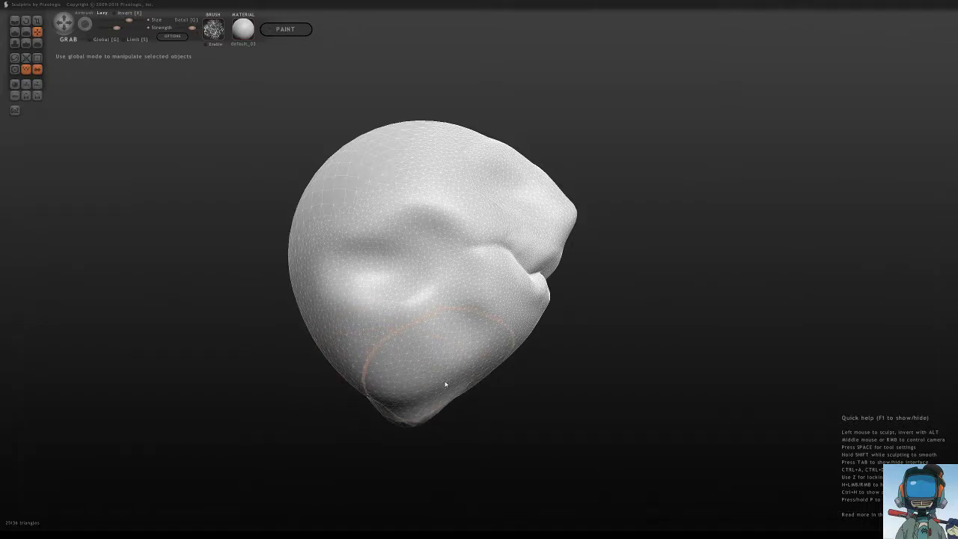
left_click_drag(445, 385, 462, 415)
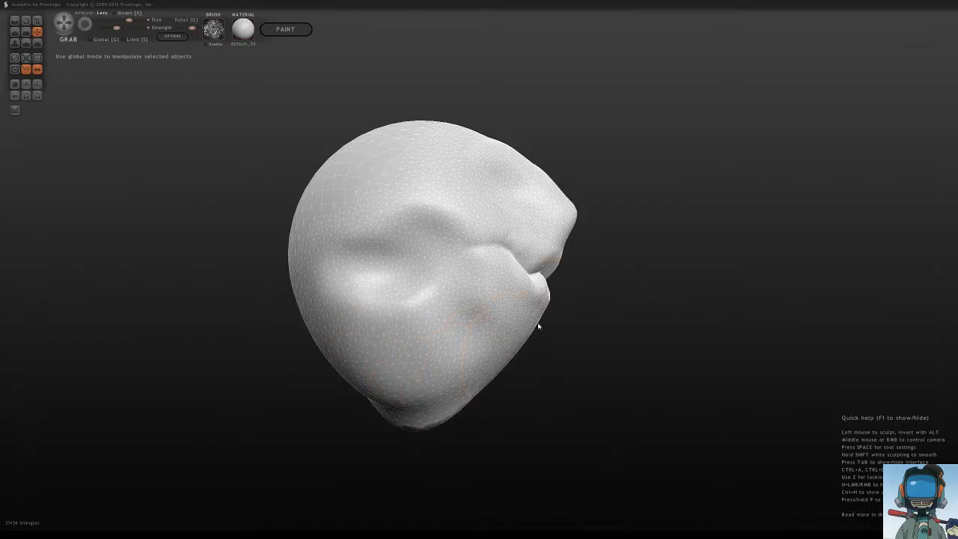
left_click_drag(532, 328, 542, 322)
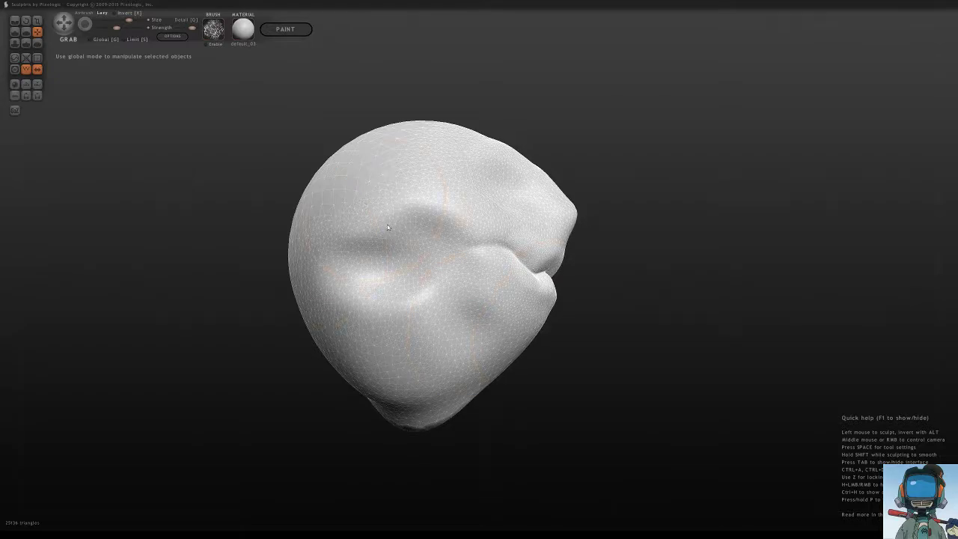
left_click_drag(396, 240, 383, 216)
middle_click_drag(436, 281, 337, 258)
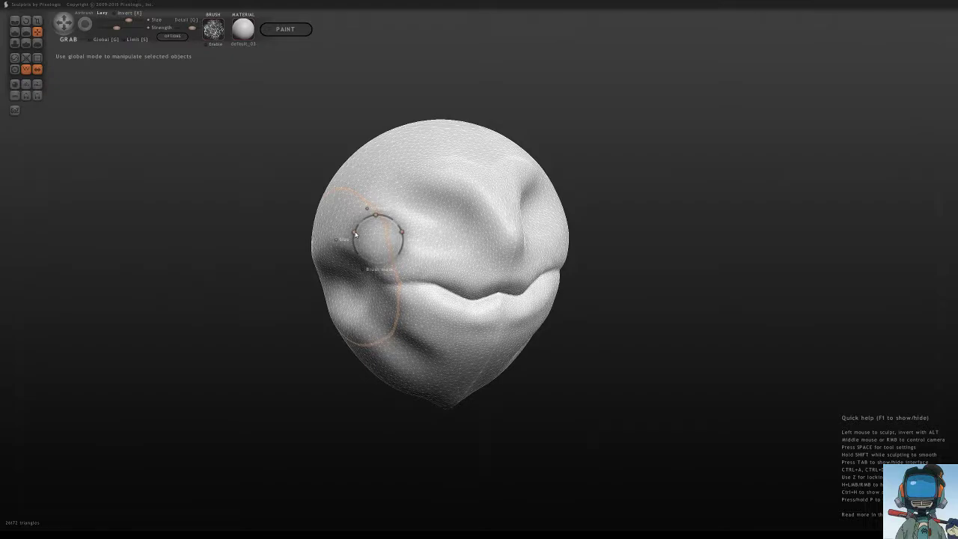
Step: Drag both upper cheeks outward and upward into pointed flares, refining the top outline of the head
mouse_move(356, 235)
left_mouse_down()
mouse_move(331, 249)
mouse_move(322, 239)
left_mouse_up()
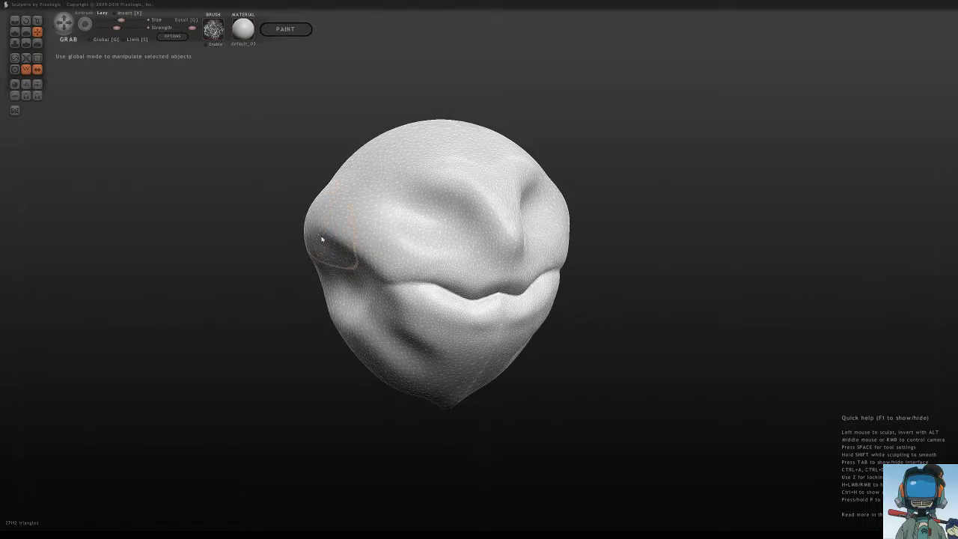
mouse_move(317, 227)
left_mouse_down()
mouse_move(301, 193)
mouse_move(334, 244)
mouse_move(368, 256)
mouse_move(322, 252)
mouse_move(369, 244)
left_mouse_up()
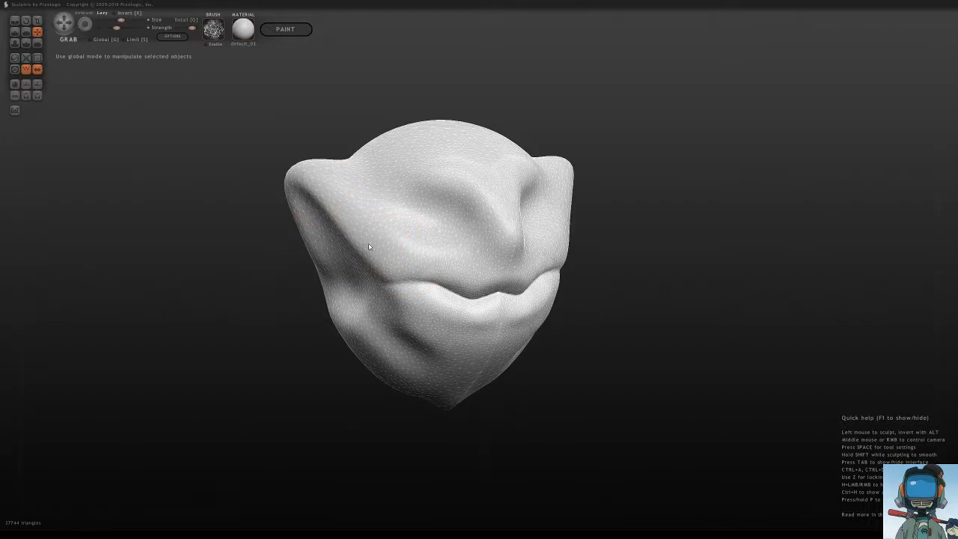
middle_click_drag(368, 246, 324, 212)
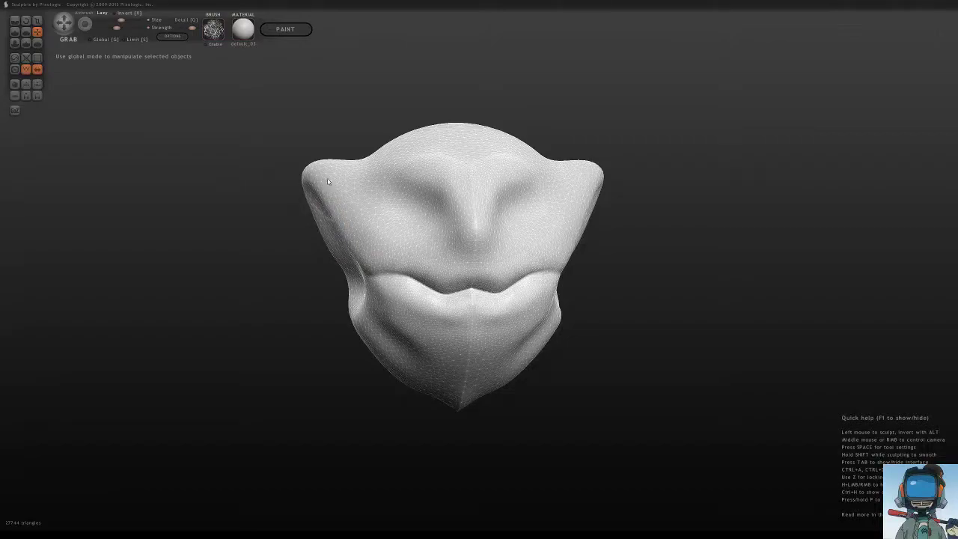
mouse_move(322, 202)
left_mouse_down()
mouse_move(308, 182)
mouse_move(327, 180)
left_mouse_up()
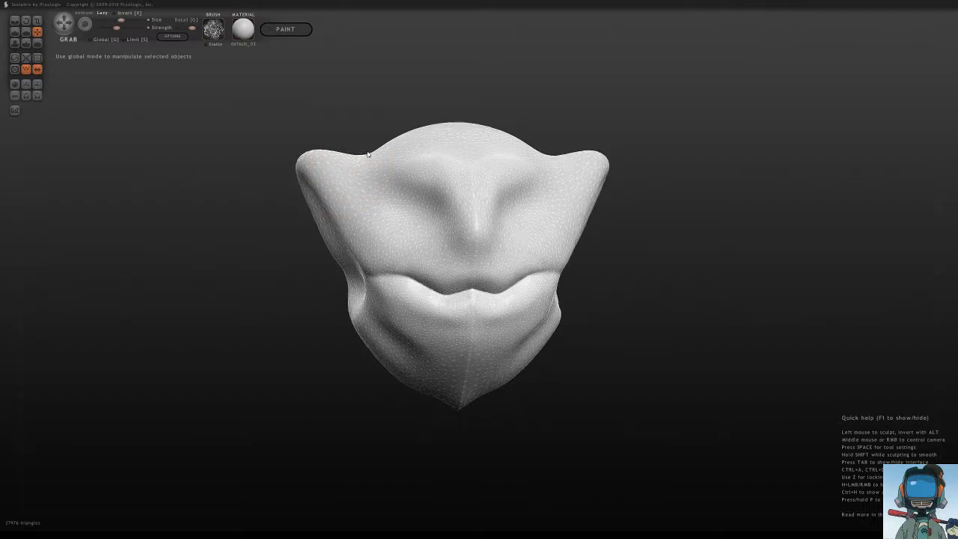
middle_click_drag(365, 157, 369, 162)
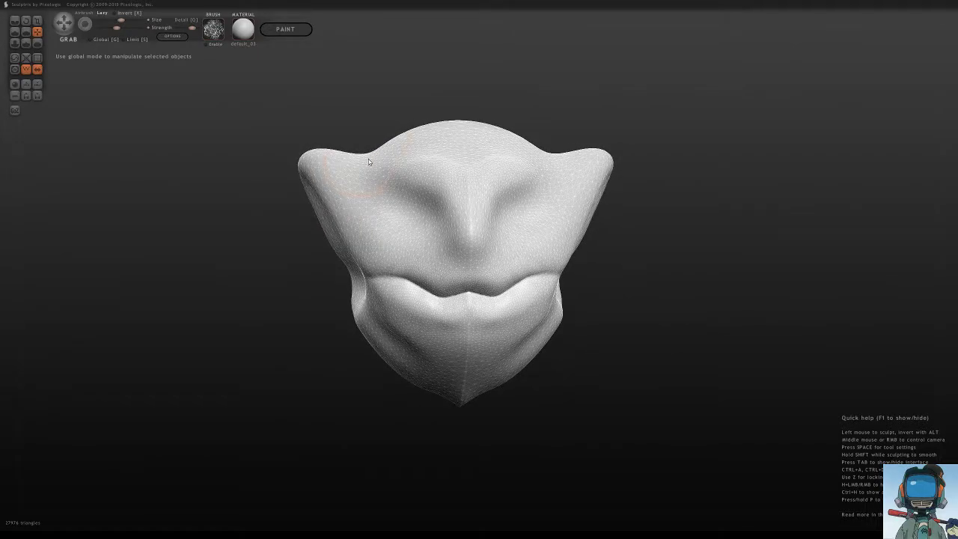
left_click_drag(368, 159, 401, 152)
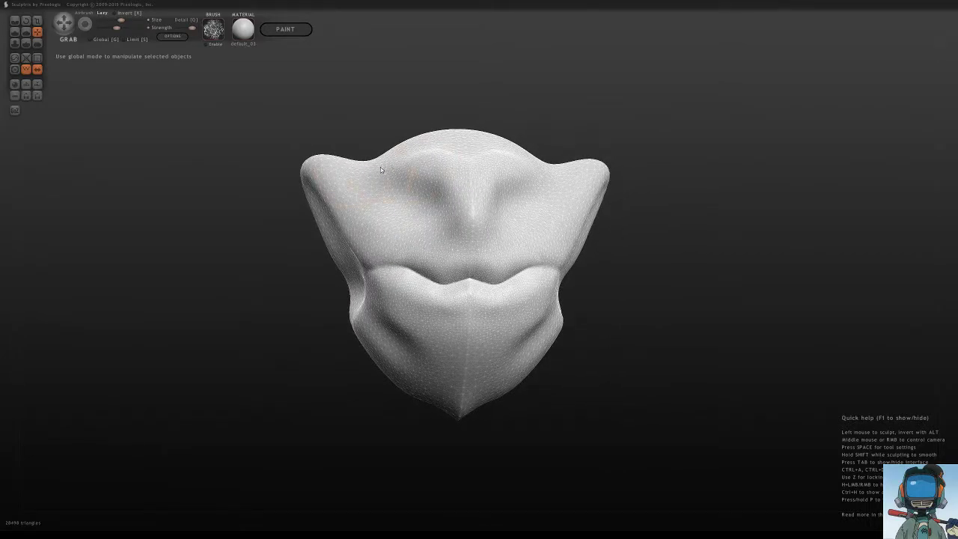
mouse_move(376, 169)
left_mouse_down()
mouse_move(402, 183)
mouse_move(381, 191)
left_mouse_up()
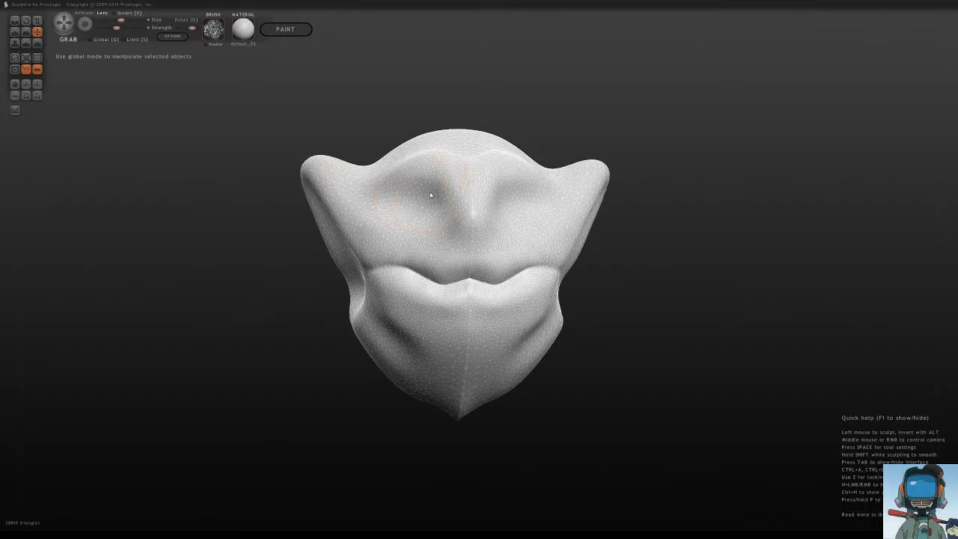
mouse_move(431, 195)
middle_mouse_down()
mouse_move(337, 239)
mouse_move(403, 274)
middle_mouse_up()
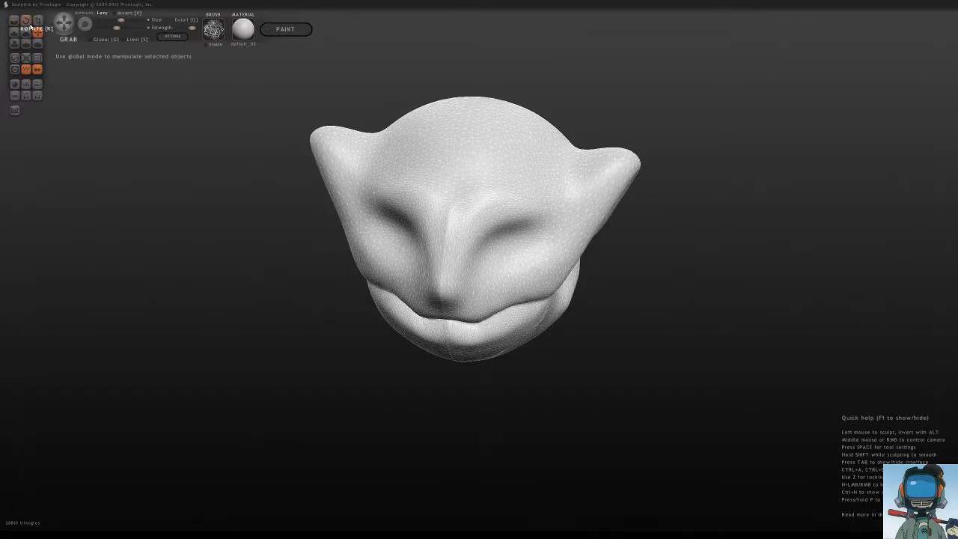
Step: With the Rotate brush, twist the nose bridge area to sharpen the eye sockets
left_click(26, 23)
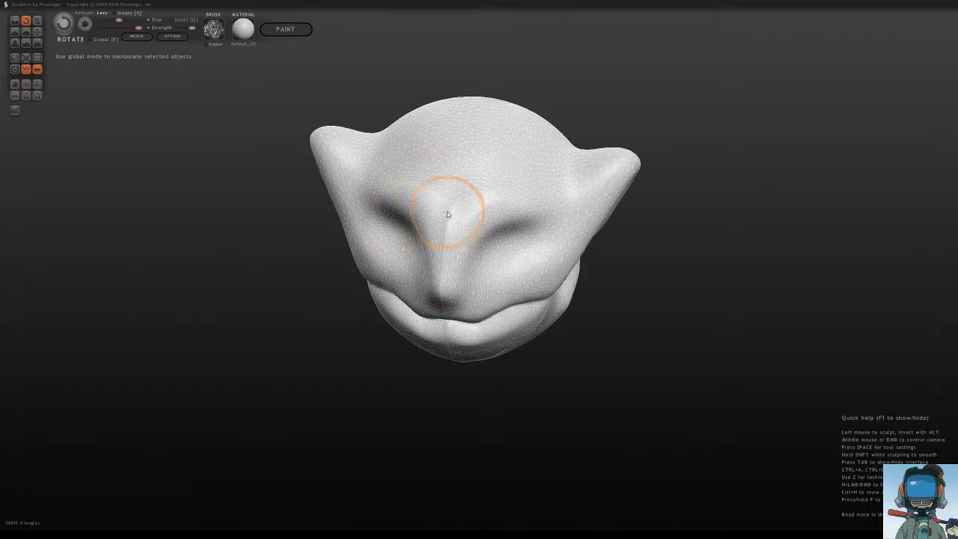
left_click_drag(457, 207, 454, 221)
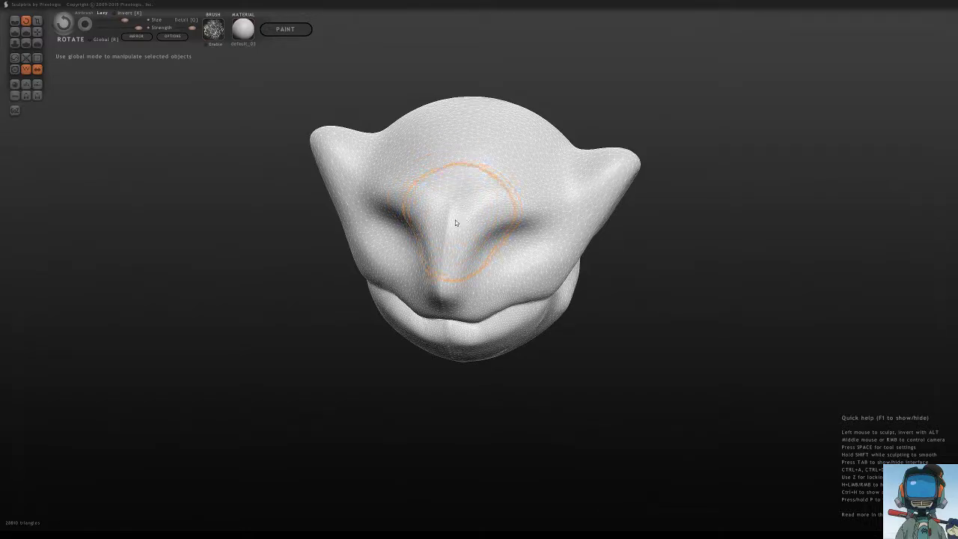
left_click_drag(455, 210, 414, 215)
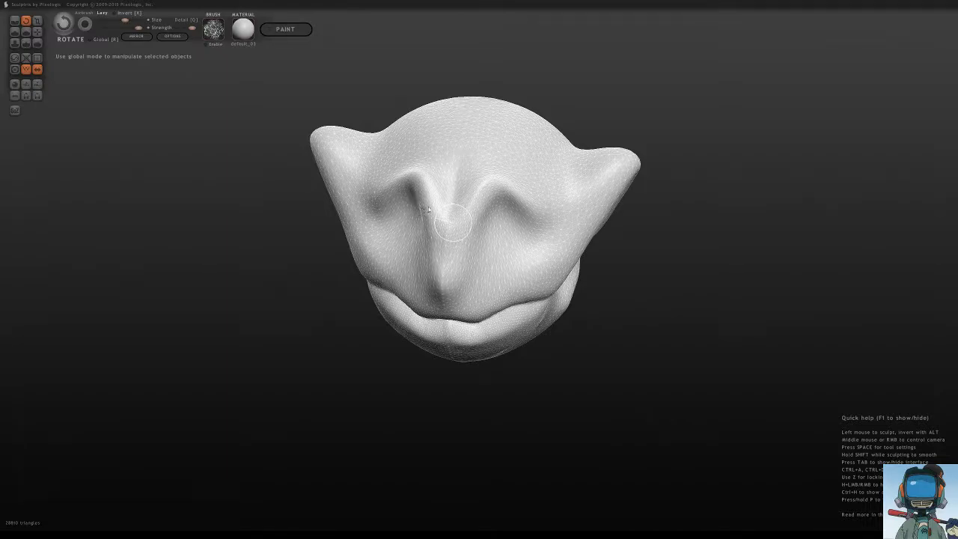
Step: Compare the brow twist using repeated undo and redo, then return the head to a front view
key("ctrl+z")
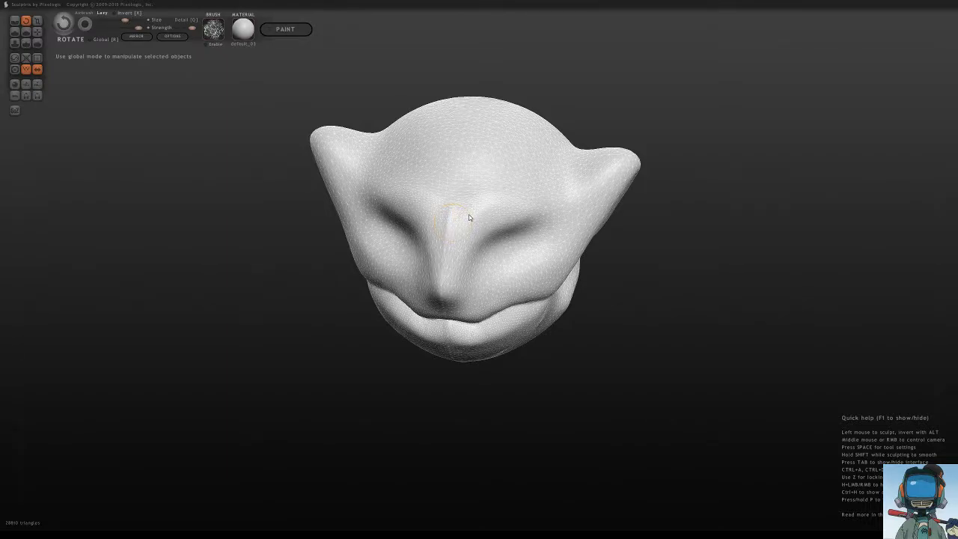
key("ctrl+y")
key("ctrl+z")
key("ctrl+y")
key("ctrl+z")
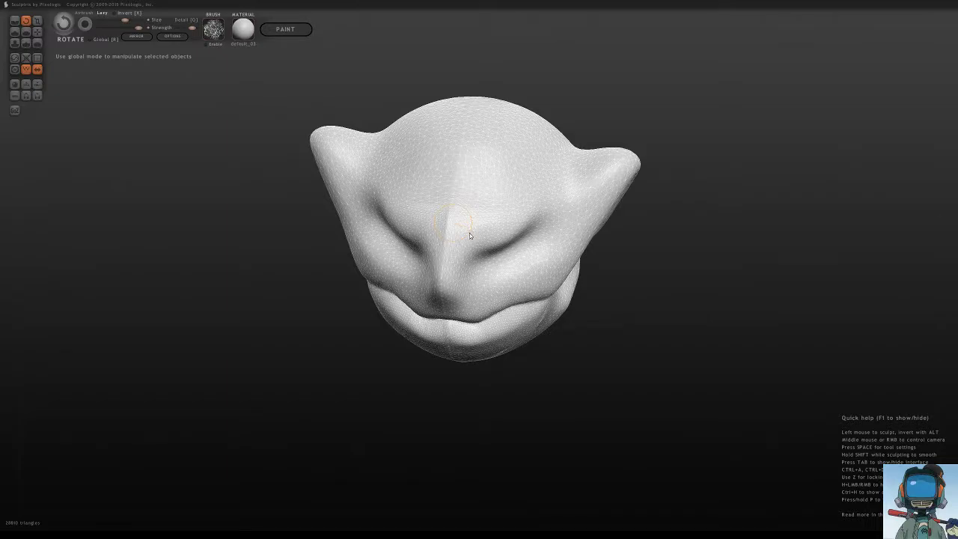
key("ctrl+y")
key("ctrl+z")
key("ctrl+y")
key("ctrl+z")
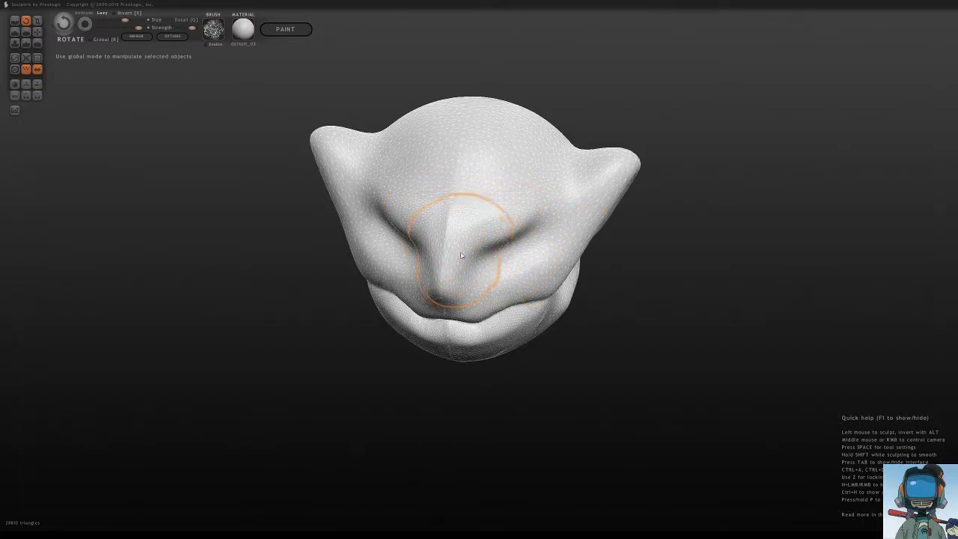
middle_click_drag(462, 256, 495, 198)
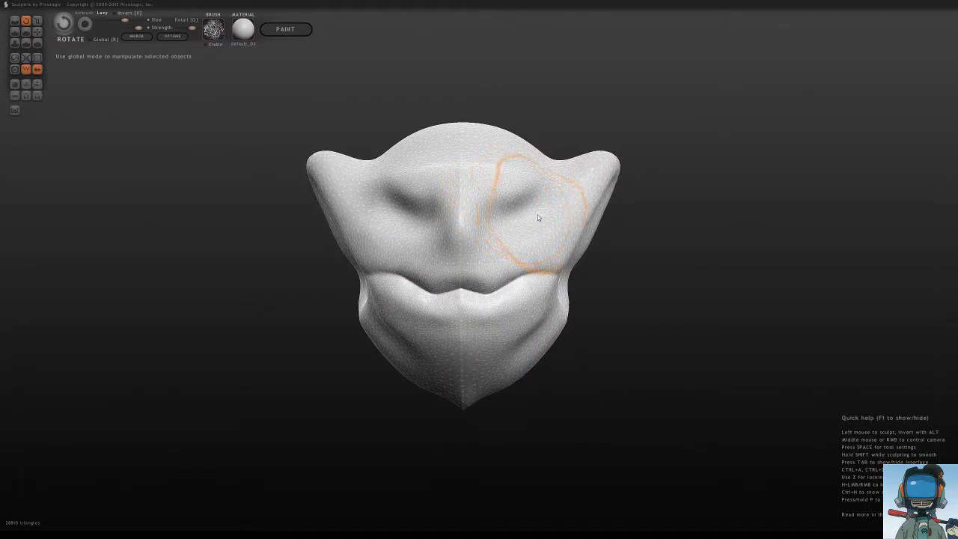
Step: Flatten the crease under the left eye slightly with the Flatten brush, then return to Grab
left_click(38, 22)
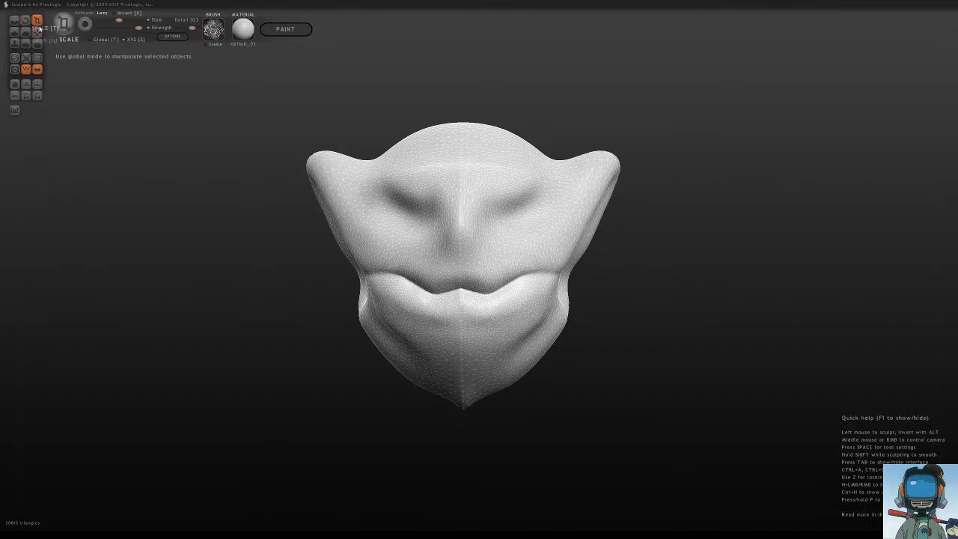
left_click(16, 33)
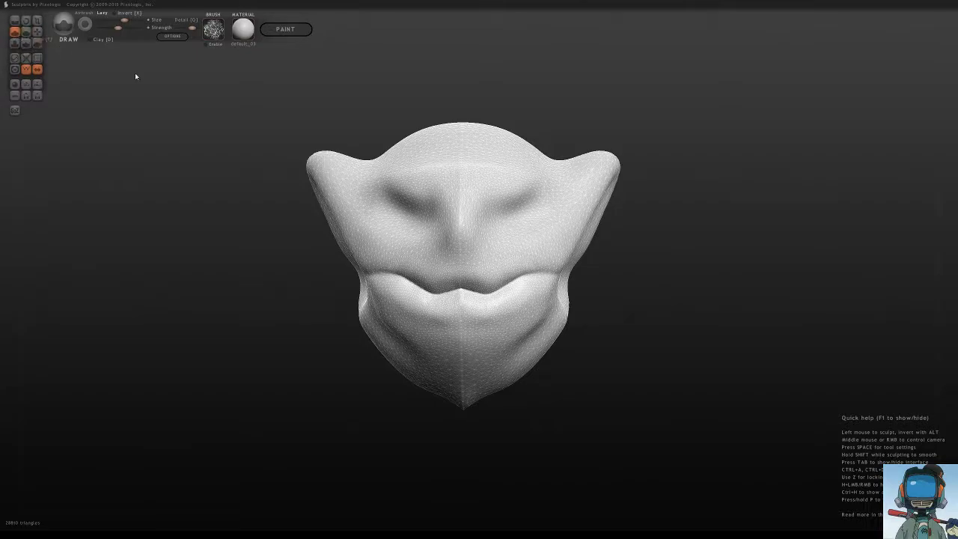
left_click(28, 33)
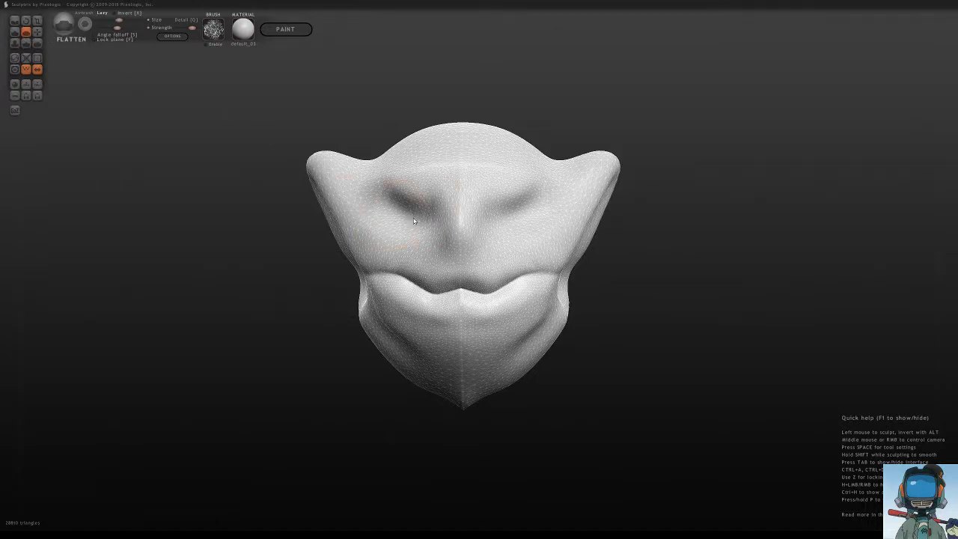
left_click_drag(421, 225, 406, 223)
left_click(38, 32)
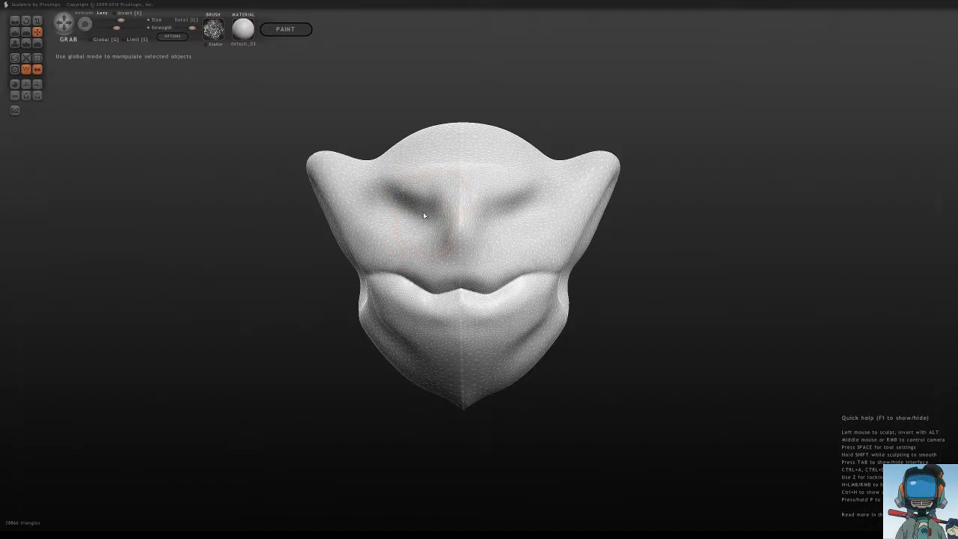
Step: Pull the right side of the nose tip inward
middle_click_drag(418, 229, 545, 233)
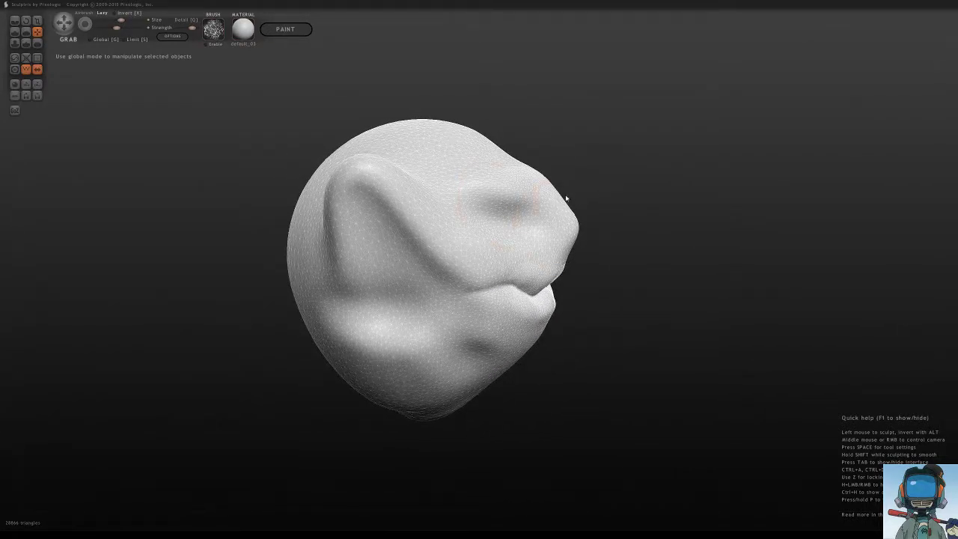
middle_click_drag(569, 207, 577, 203)
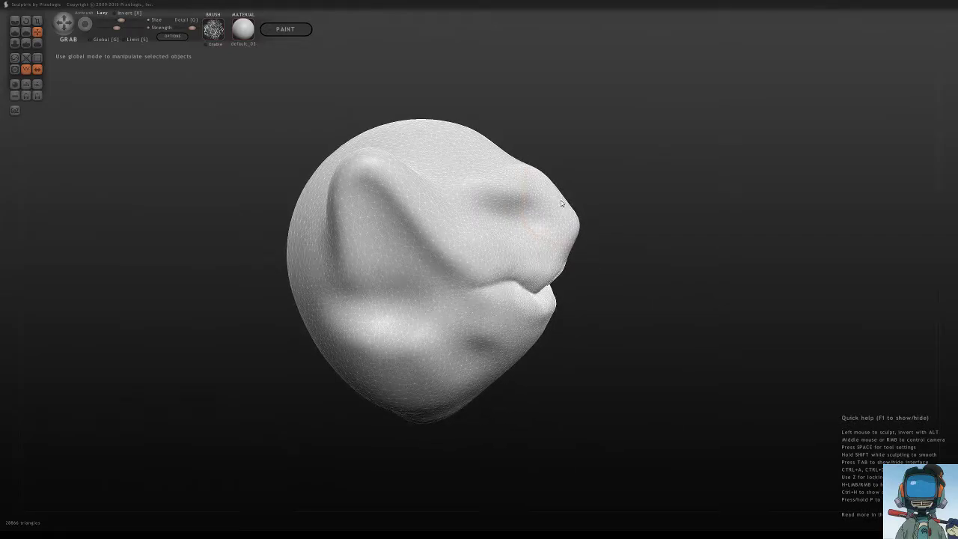
left_click_drag(560, 202, 549, 197)
middle_click_drag(562, 202, 547, 214)
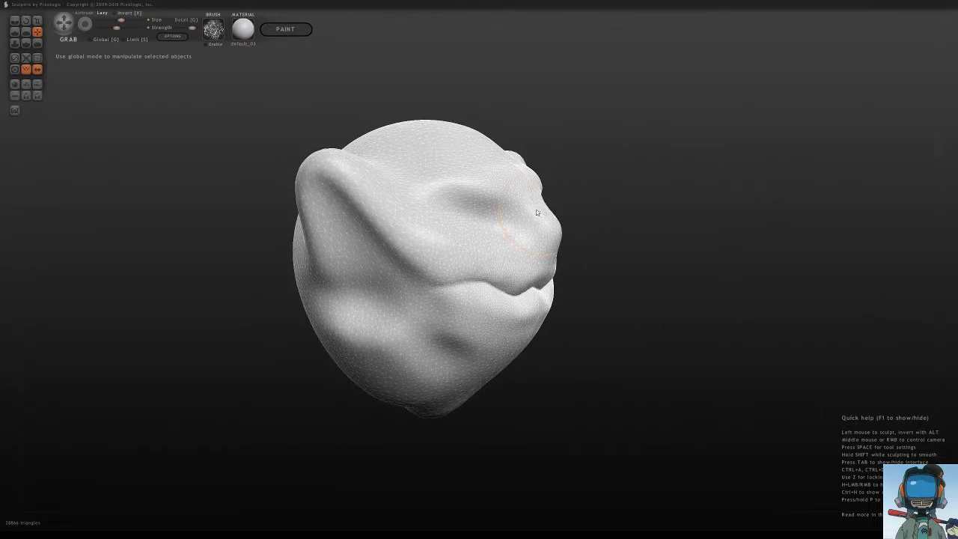
mouse_move(536, 212)
left_mouse_down()
mouse_move(522, 208)
mouse_move(532, 197)
mouse_move(520, 184)
left_mouse_up()
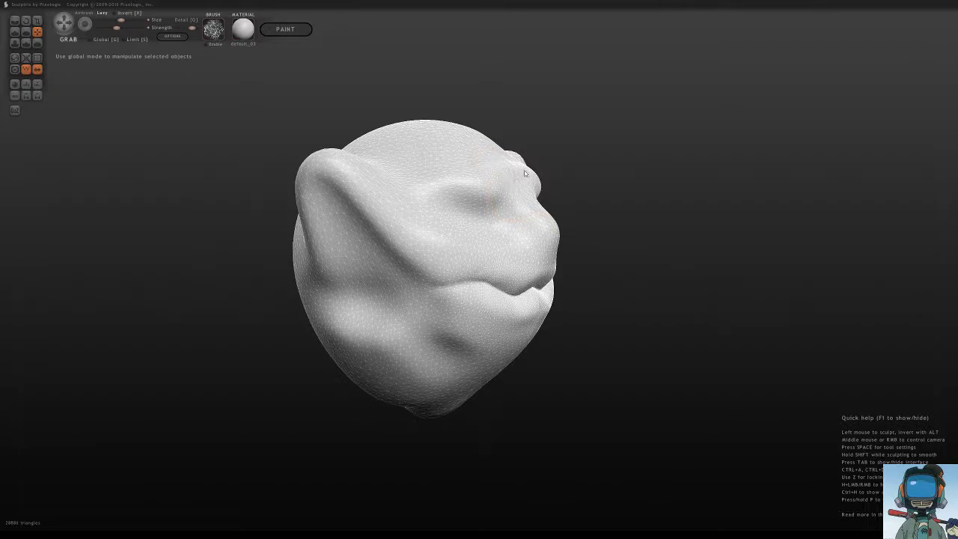
Step: Reshape the left brow, upper forehead and brow ridge, then orbit to a side view
middle_click_drag(522, 214, 429, 164)
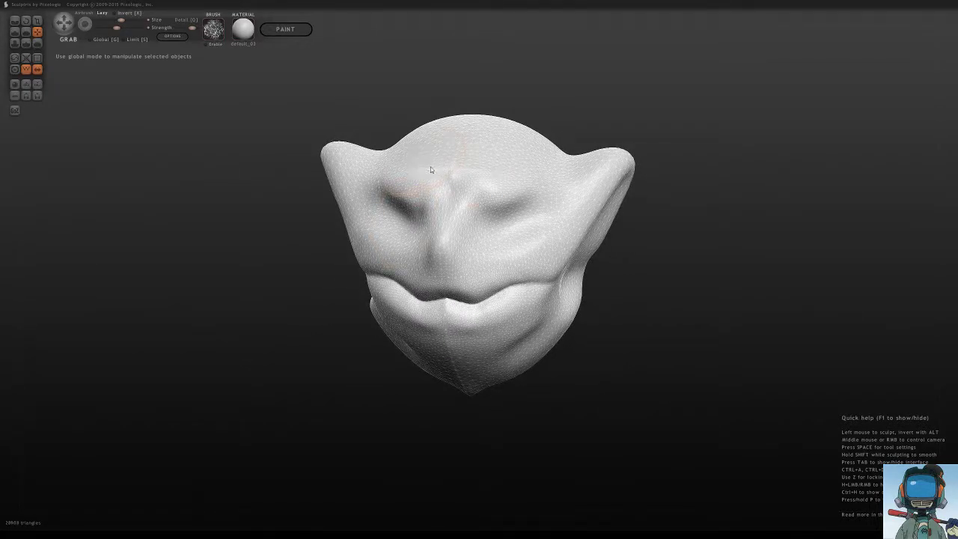
mouse_move(430, 170)
left_mouse_down()
mouse_move(424, 161)
mouse_move(438, 177)
mouse_move(449, 171)
left_mouse_up()
mouse_move(432, 194)
middle_mouse_down()
mouse_move(469, 184)
mouse_move(452, 191)
mouse_move(444, 181)
middle_mouse_up()
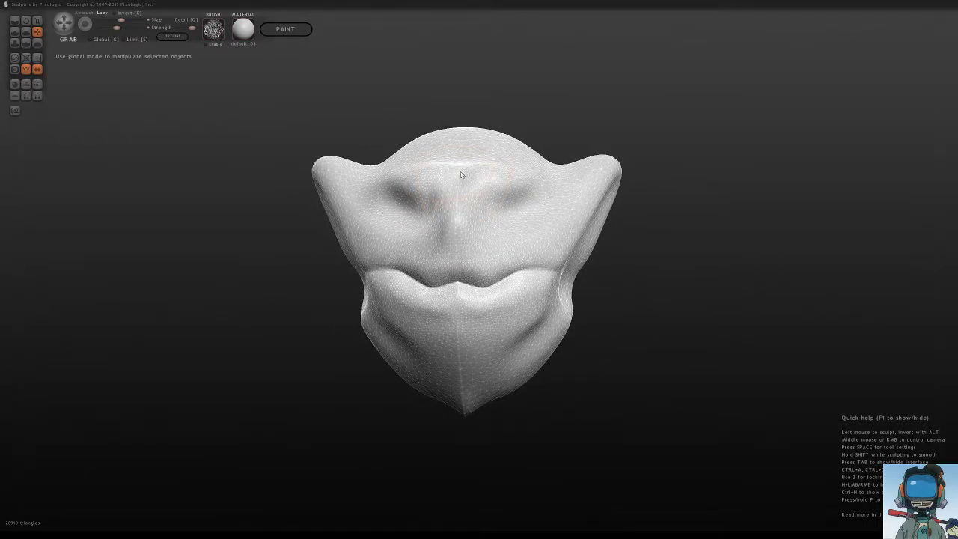
left_click_drag(461, 175, 463, 157)
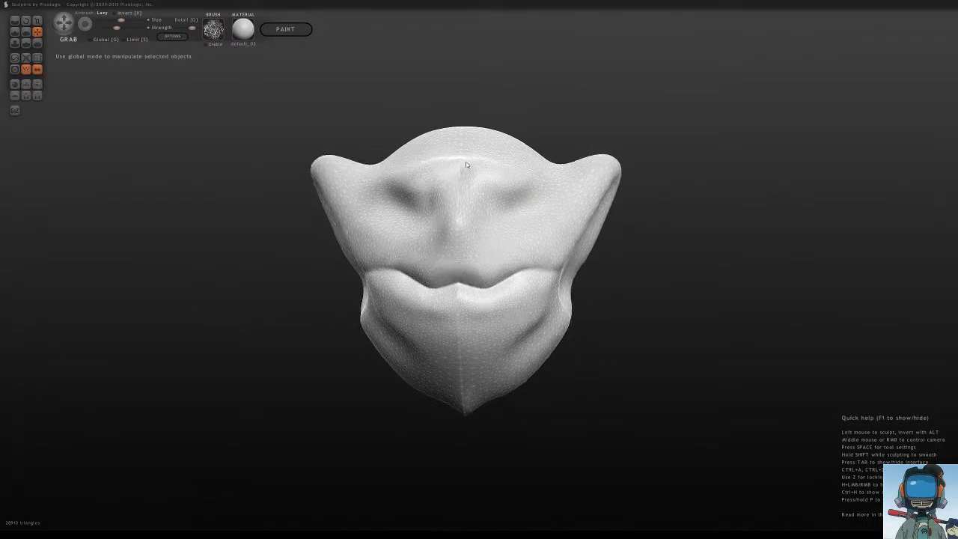
middle_click_drag(460, 163, 476, 201)
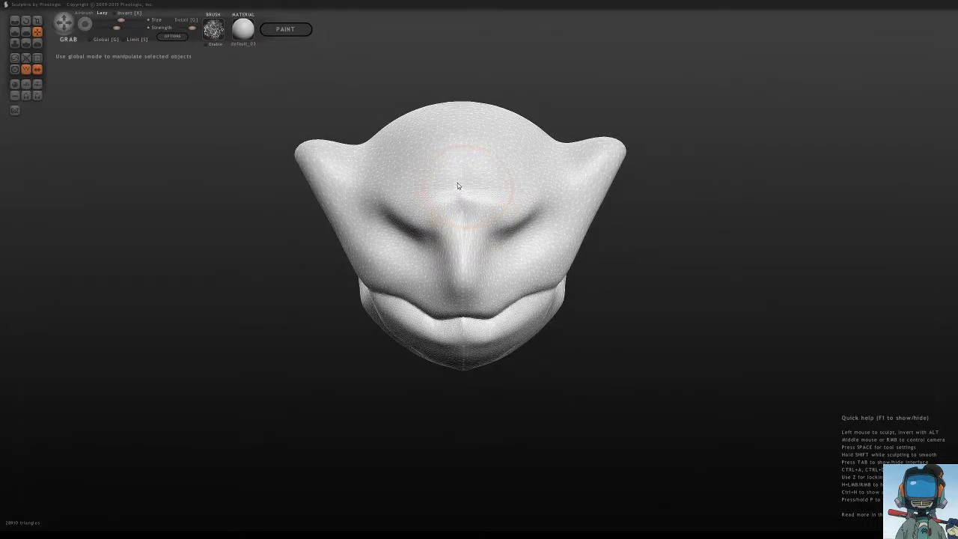
mouse_move(461, 182)
left_mouse_down()
mouse_move(464, 169)
mouse_move(412, 182)
mouse_move(459, 182)
mouse_move(413, 206)
mouse_move(398, 190)
mouse_move(435, 213)
mouse_move(459, 217)
mouse_move(391, 165)
mouse_move(415, 180)
mouse_move(397, 184)
mouse_move(470, 215)
left_mouse_up()
mouse_move(537, 225)
middle_mouse_down()
mouse_move(414, 168)
mouse_move(403, 172)
mouse_move(432, 176)
middle_mouse_up()
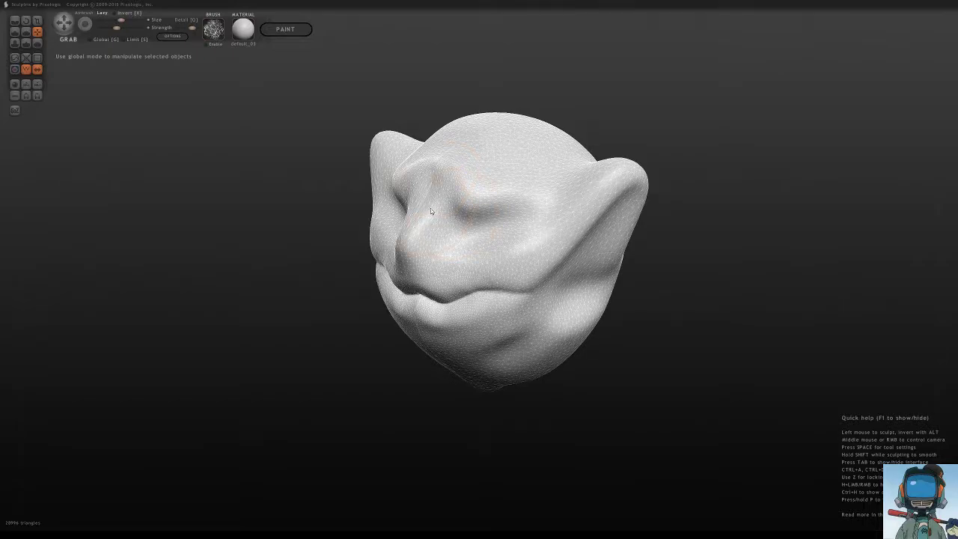
mouse_move(430, 208)
middle_mouse_down()
mouse_move(477, 219)
mouse_move(606, 213)
mouse_move(573, 205)
mouse_move(621, 203)
middle_mouse_up()
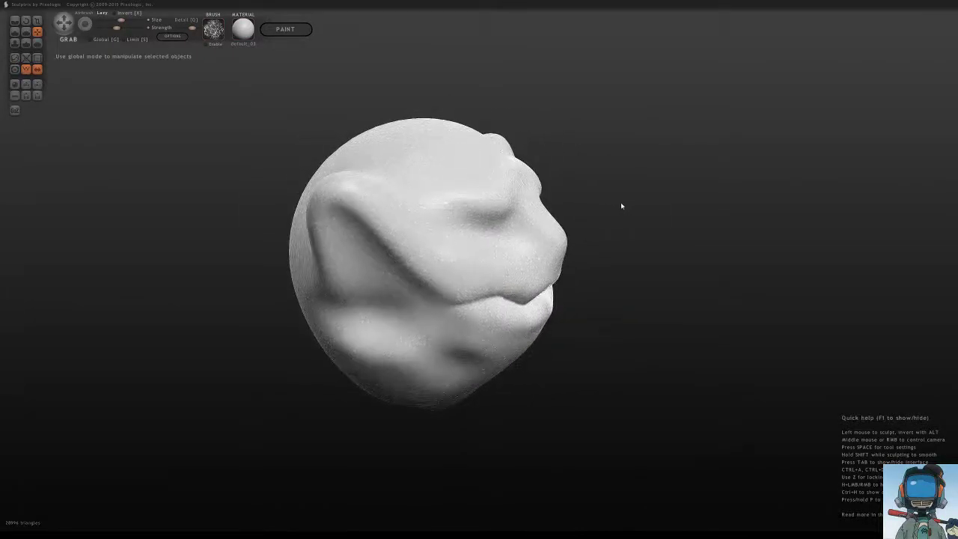
mouse_move(475, 214)
middle_mouse_down()
mouse_move(350, 209)
mouse_move(424, 222)
mouse_move(285, 202)
mouse_move(359, 238)
middle_mouse_up()
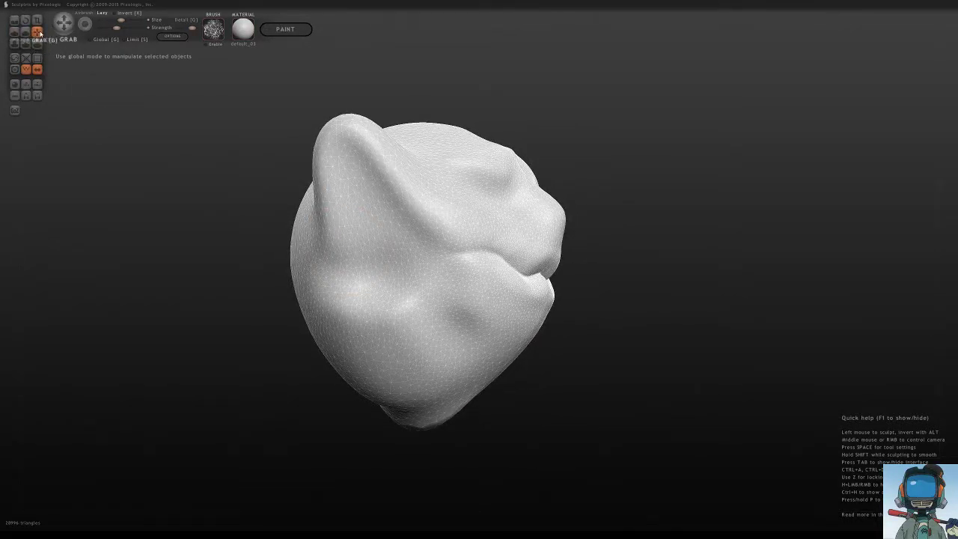
Step: With the Inflate brush, build rounded bumps on the lower cheeks and both sides of the chin
left_click(18, 44)
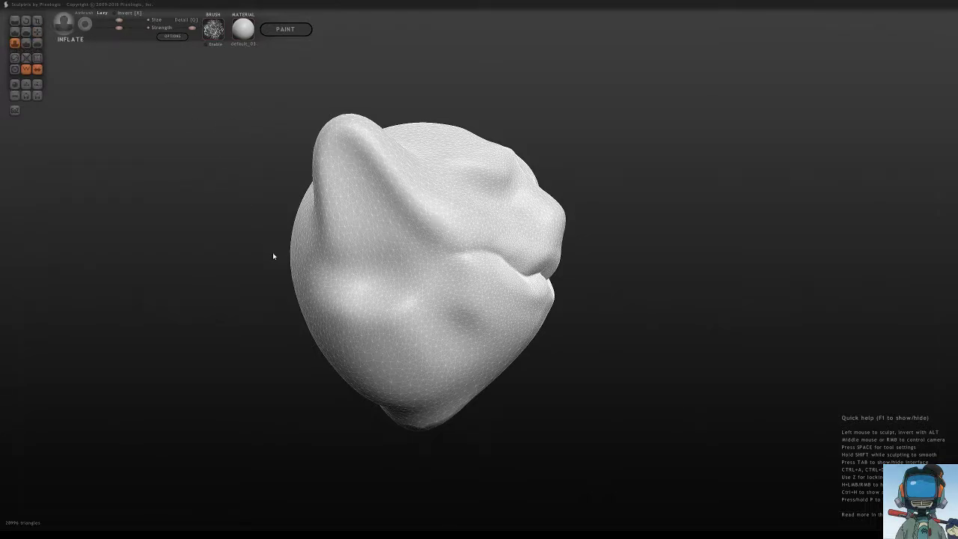
middle_click_drag(515, 268, 408, 281)
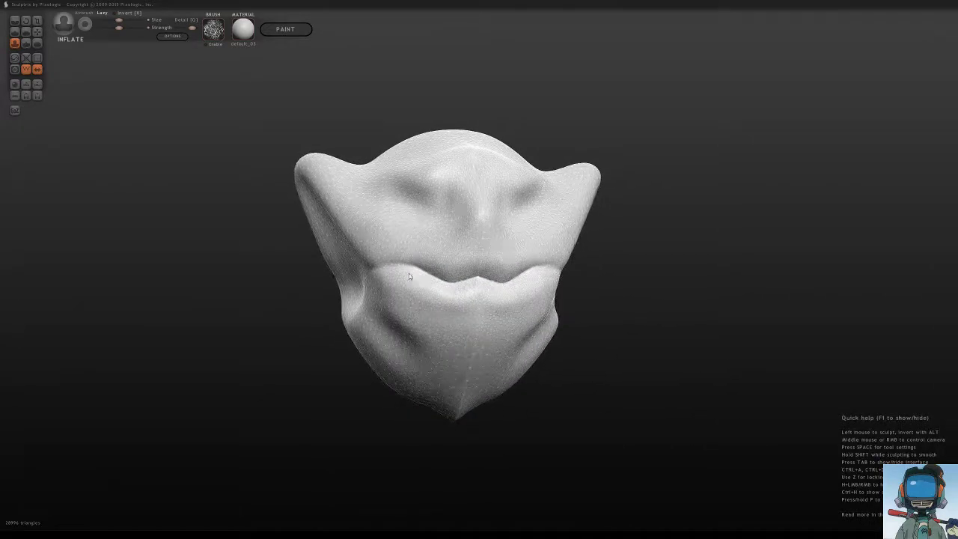
mouse_move(373, 351)
left_mouse_down()
mouse_move(342, 365)
mouse_move(366, 370)
mouse_move(361, 355)
left_mouse_up()
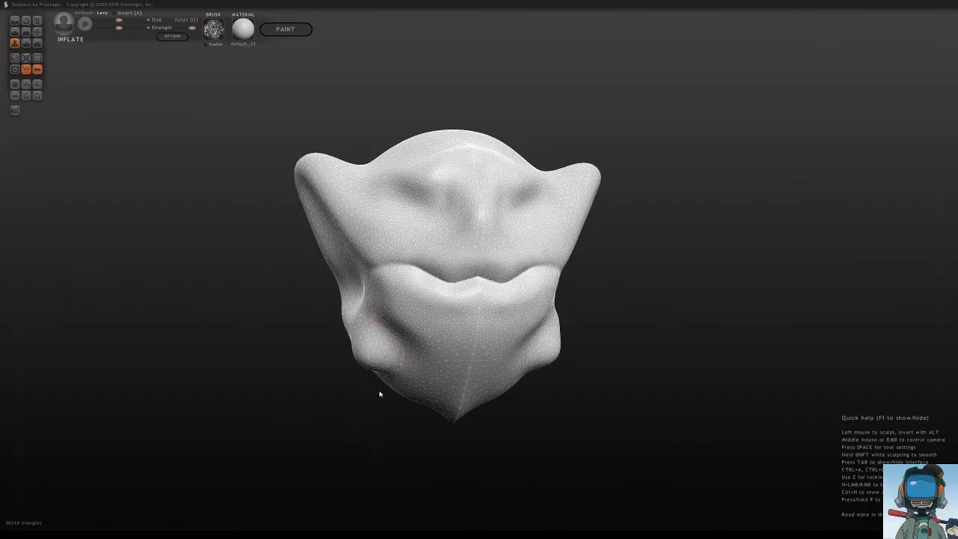
left_click_drag(380, 392, 426, 379)
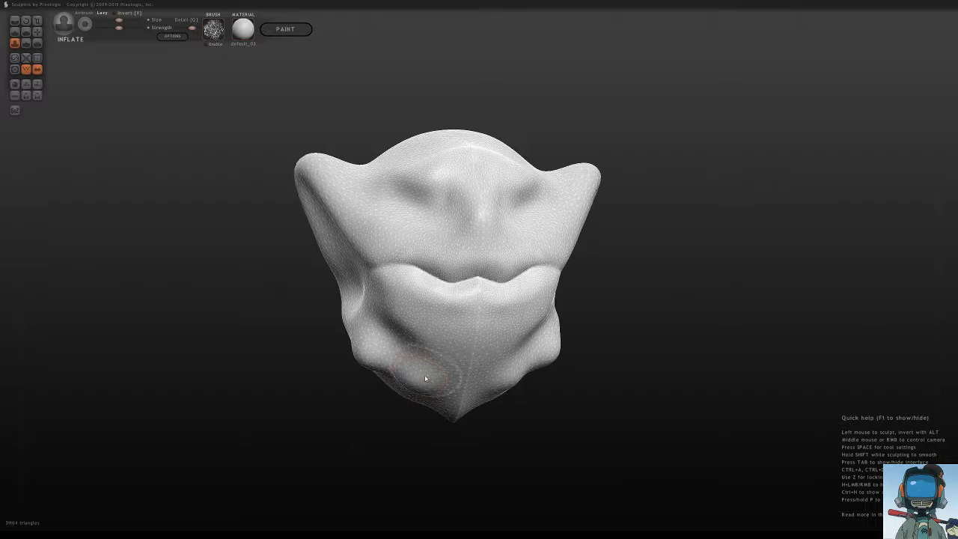
middle_click_drag(425, 379, 455, 309)
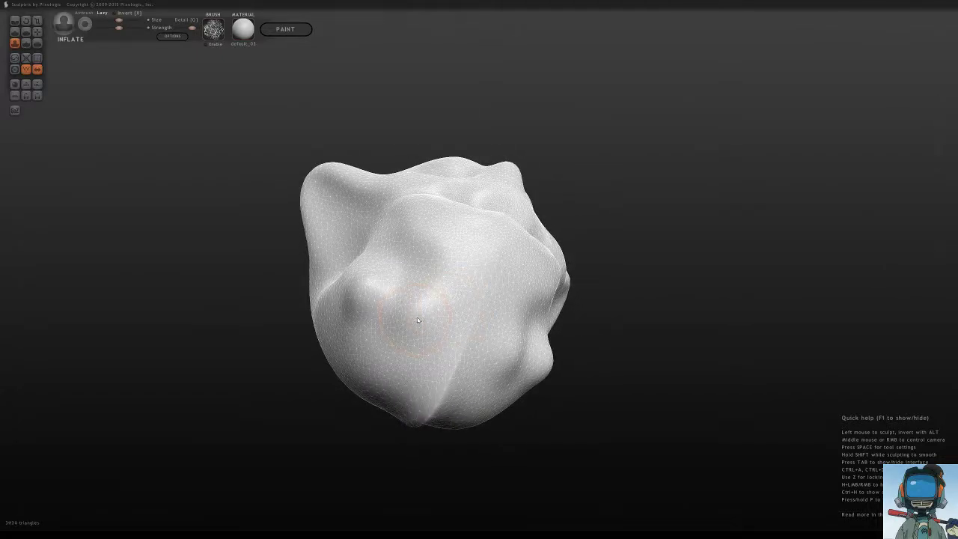
mouse_move(440, 313)
left_mouse_down()
mouse_move(396, 322)
mouse_move(398, 312)
mouse_move(428, 306)
left_mouse_up()
mouse_move(479, 305)
middle_mouse_down()
mouse_move(419, 383)
mouse_move(462, 381)
middle_mouse_up()
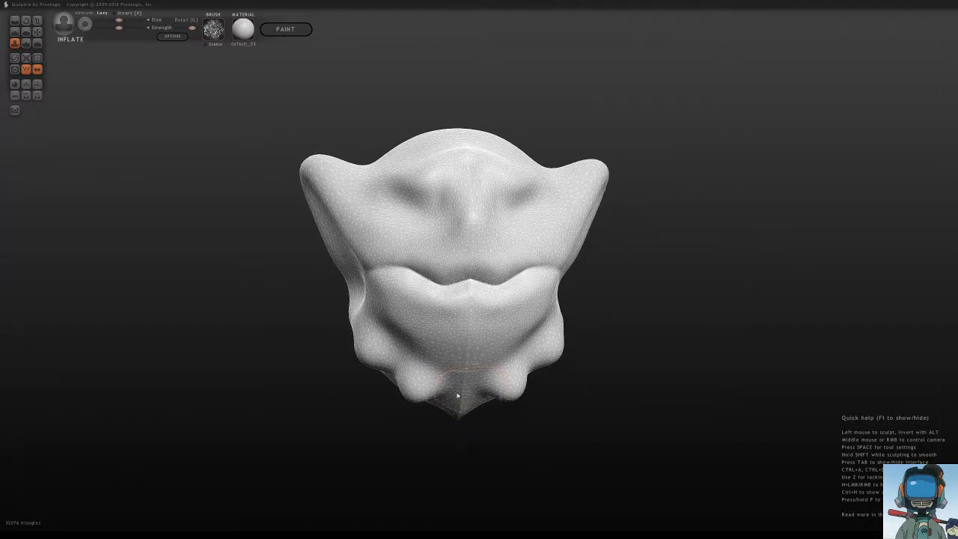
mouse_move(462, 381)
left_mouse_down()
mouse_move(407, 392)
mouse_move(366, 351)
mouse_move(385, 377)
mouse_move(454, 391)
mouse_move(526, 381)
mouse_move(555, 342)
mouse_move(460, 391)
left_mouse_up()
Step: Pinch the chin bumps sharper, then pull the lower bumps and chin into shape with Grab
left_click(27, 44)
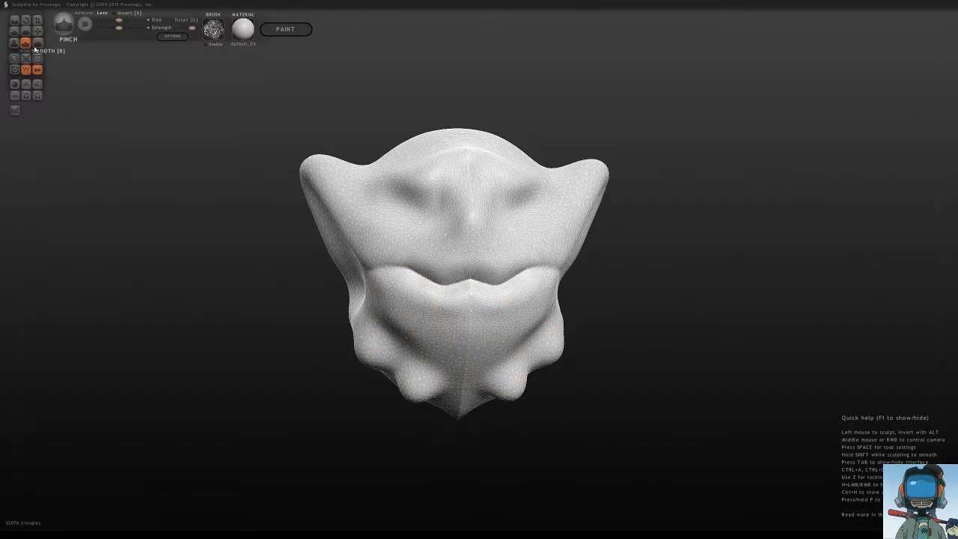
left_click_drag(412, 404, 449, 366)
mouse_move(400, 405)
left_mouse_down()
mouse_move(414, 394)
mouse_move(405, 390)
left_mouse_up()
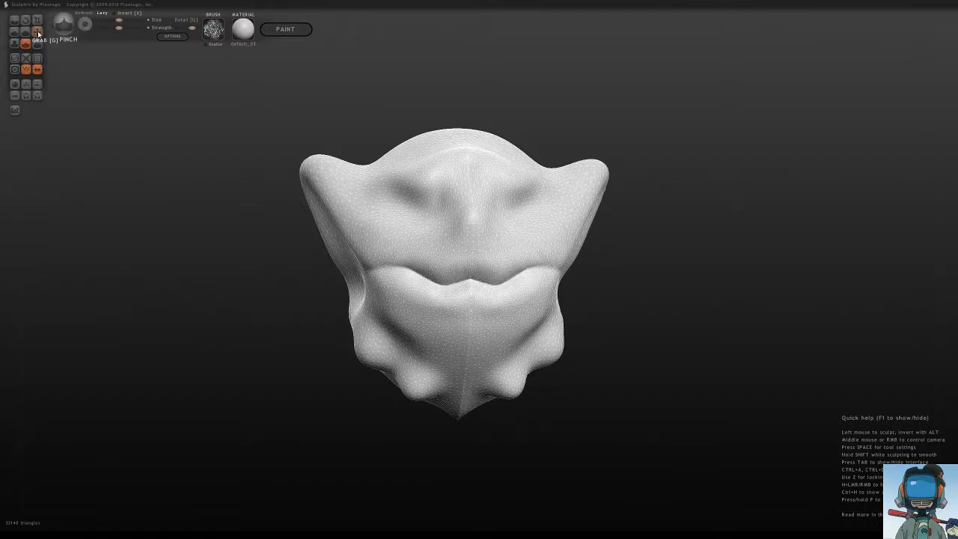
key("g")
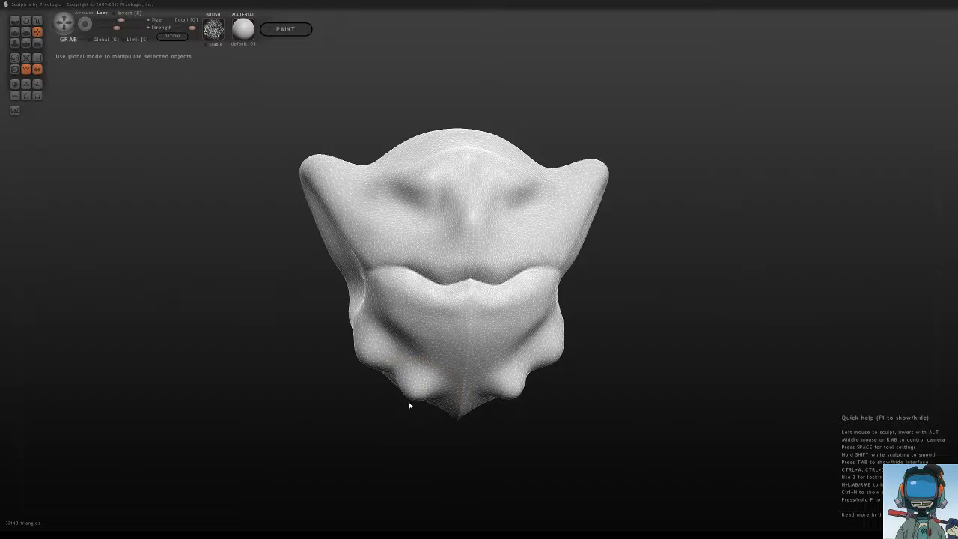
middle_click_drag(417, 401, 418, 396)
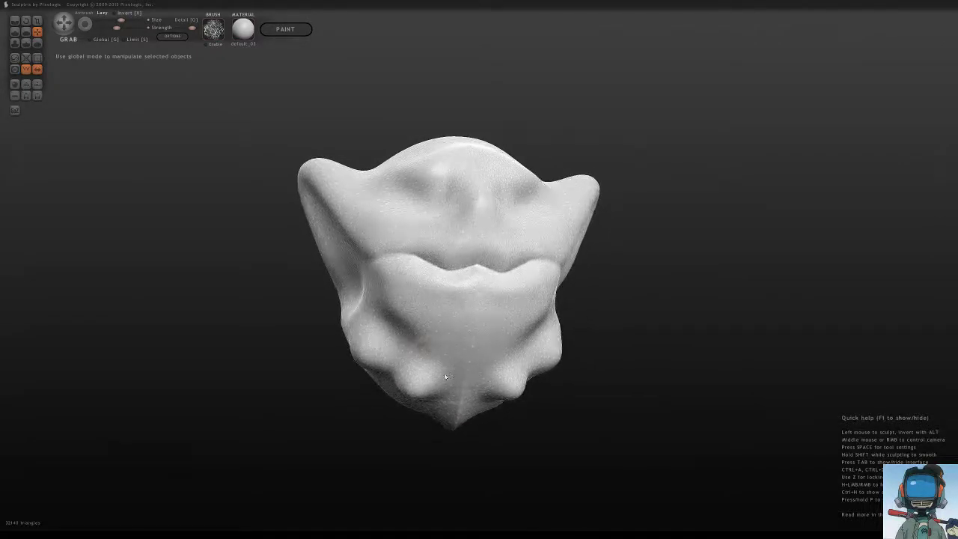
left_click_drag(418, 396, 382, 420)
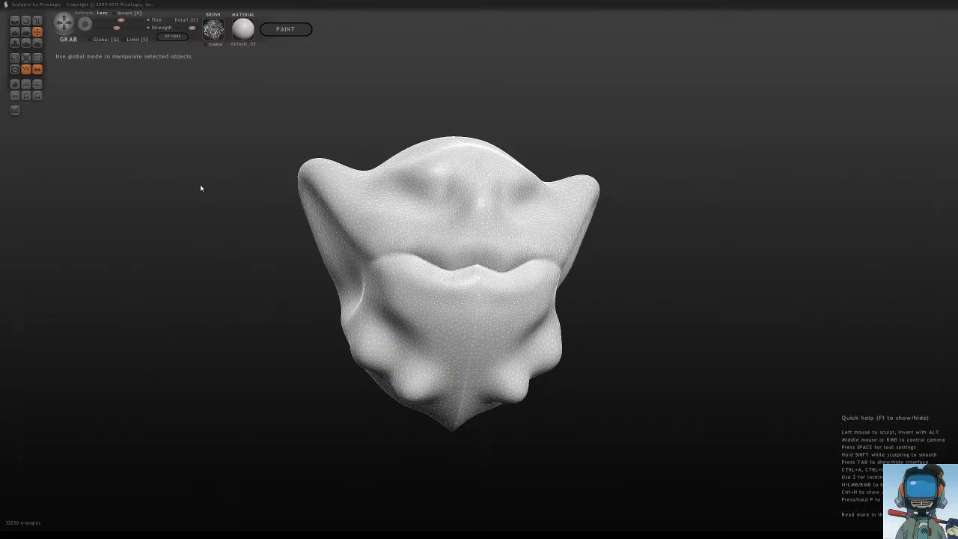
Step: Pinch creases around and between the lower jaw bumps
left_click(27, 44)
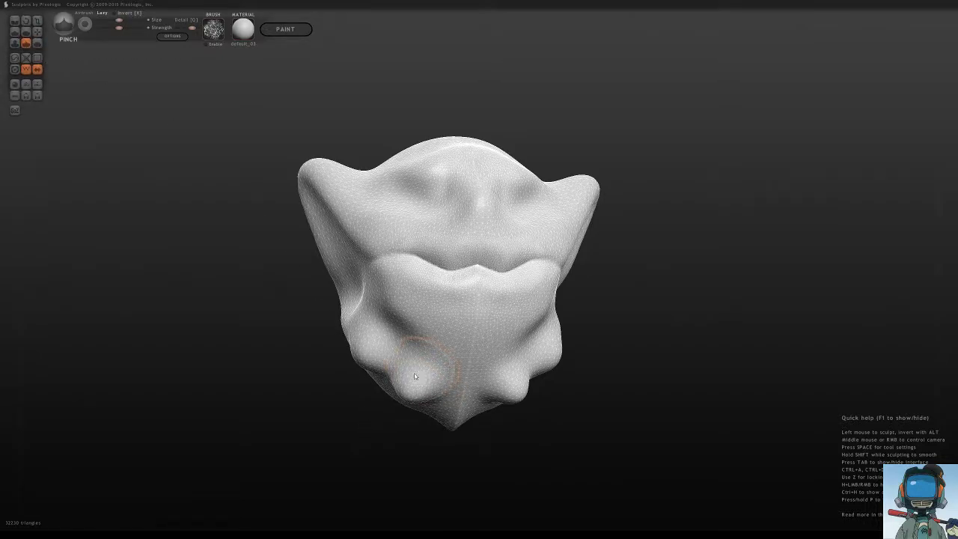
mouse_move(415, 376)
left_mouse_down()
mouse_move(442, 395)
mouse_move(439, 373)
mouse_move(413, 366)
mouse_move(397, 375)
mouse_move(445, 369)
mouse_move(447, 385)
mouse_move(442, 397)
mouse_move(404, 333)
mouse_move(438, 385)
mouse_move(392, 400)
mouse_move(431, 401)
mouse_move(428, 374)
mouse_move(406, 369)
mouse_move(418, 363)
mouse_move(404, 344)
mouse_move(417, 367)
mouse_move(383, 352)
mouse_move(398, 368)
mouse_move(402, 360)
left_mouse_up()
mouse_move(391, 355)
left_mouse_down()
mouse_move(457, 398)
mouse_move(448, 405)
mouse_move(480, 395)
left_mouse_up()
right_click_drag(528, 329, 442, 343)
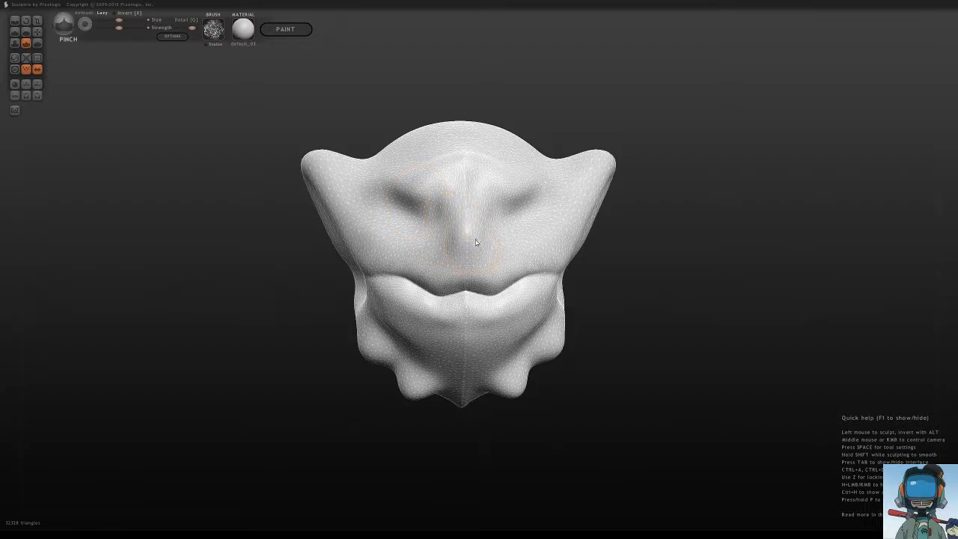
mouse_move(472, 234)
middle_mouse_down()
mouse_move(559, 244)
mouse_move(482, 239)
middle_mouse_up()
Step: Try rough textured Draw strokes on the nose bridge and brows, then undo them
key("w")
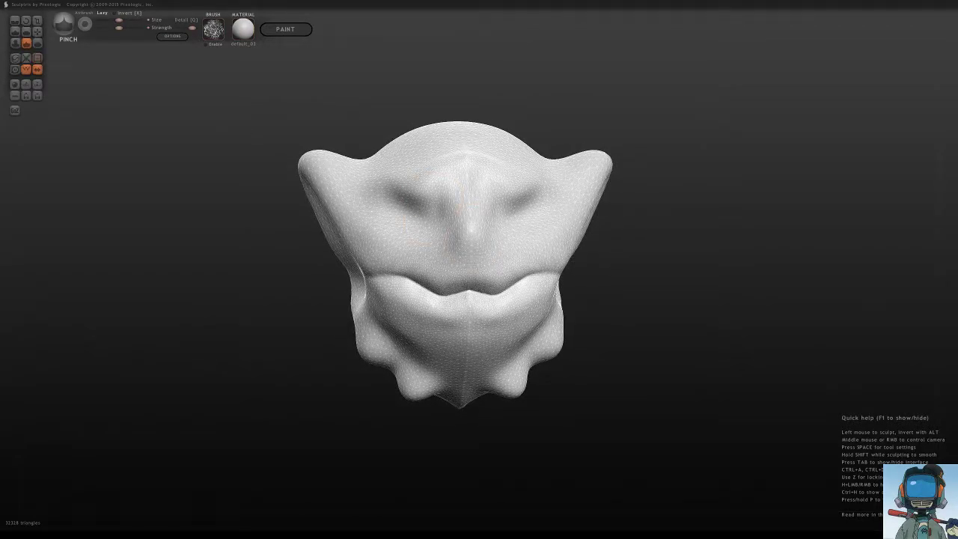
left_click(14, 31)
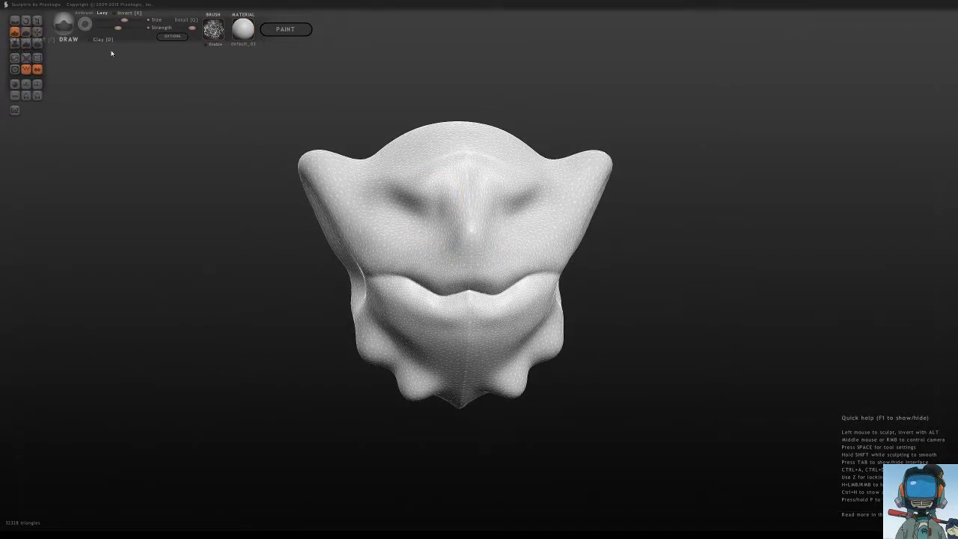
left_click(207, 46)
left_click_drag(461, 215, 446, 176)
mouse_move(430, 217)
left_mouse_down()
mouse_move(449, 173)
mouse_move(399, 169)
mouse_move(381, 193)
mouse_move(392, 183)
mouse_move(444, 247)
mouse_move(475, 262)
mouse_move(411, 233)
mouse_move(524, 202)
mouse_move(503, 213)
left_mouse_up()
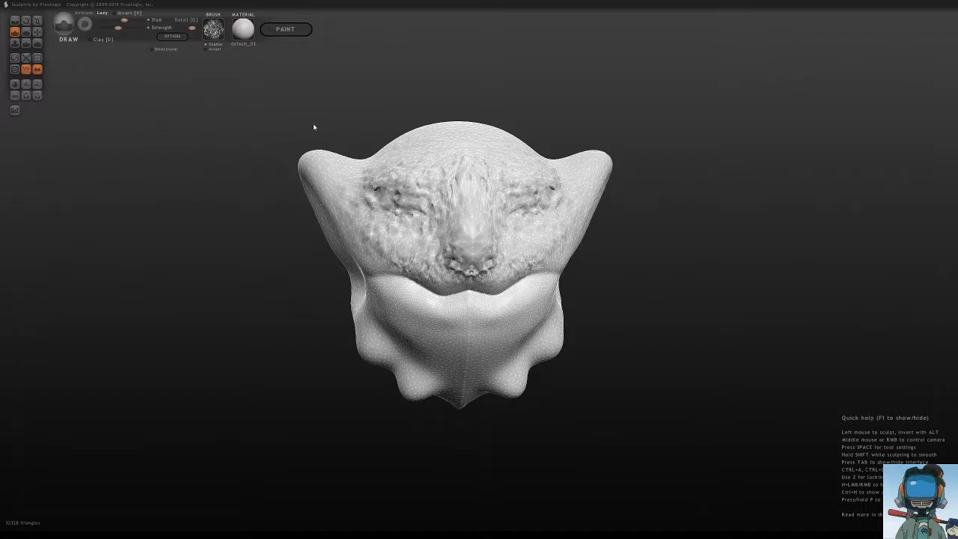
key("ctrl+z")
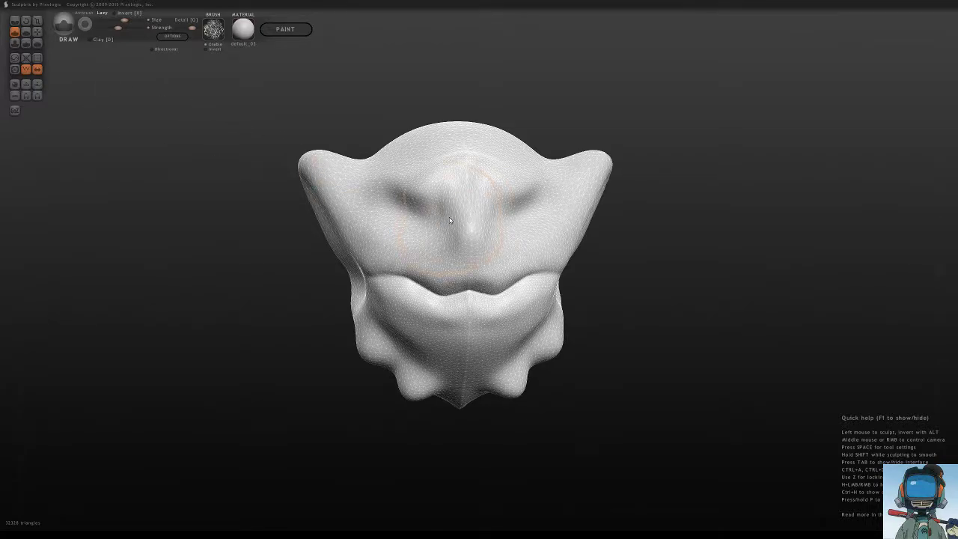
Step: Zoom in on the face and reduce the brush size
scroll(450, 217, "up", 1)
scroll(443, 218, "up", 1)
middle_click_drag(466, 230, 450, 211)
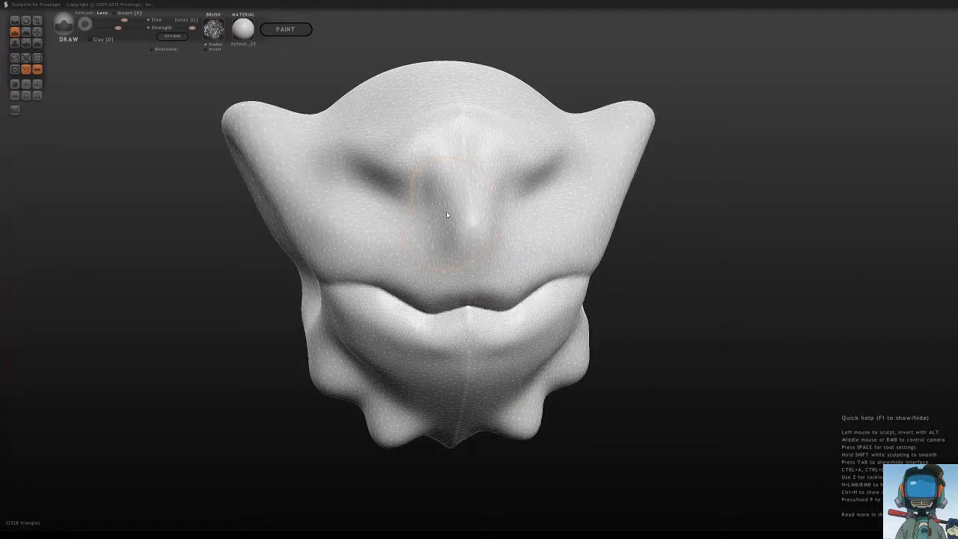
left_click_drag(124, 20, 110, 21)
Step: Browse the brush library without changes and turn off the brush texture
left_click(216, 36)
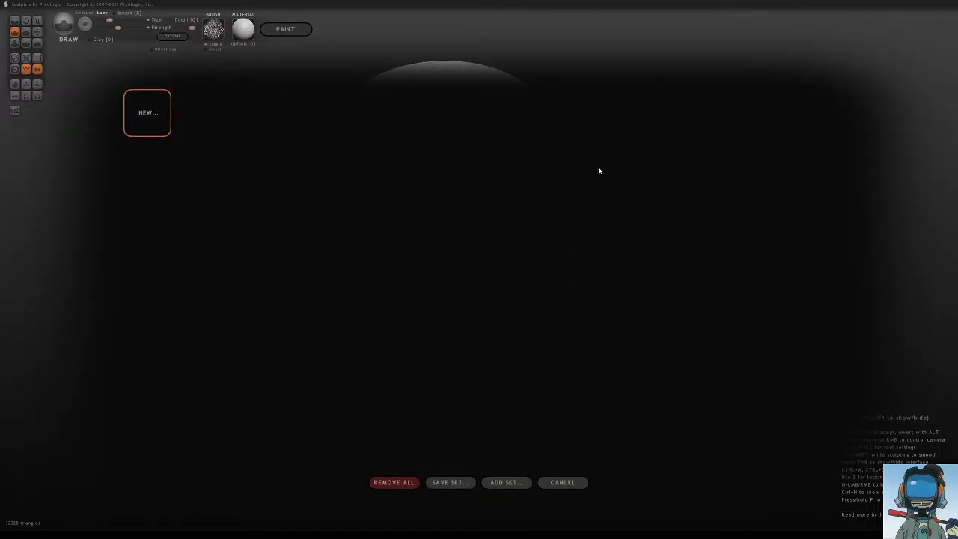
left_click(561, 483)
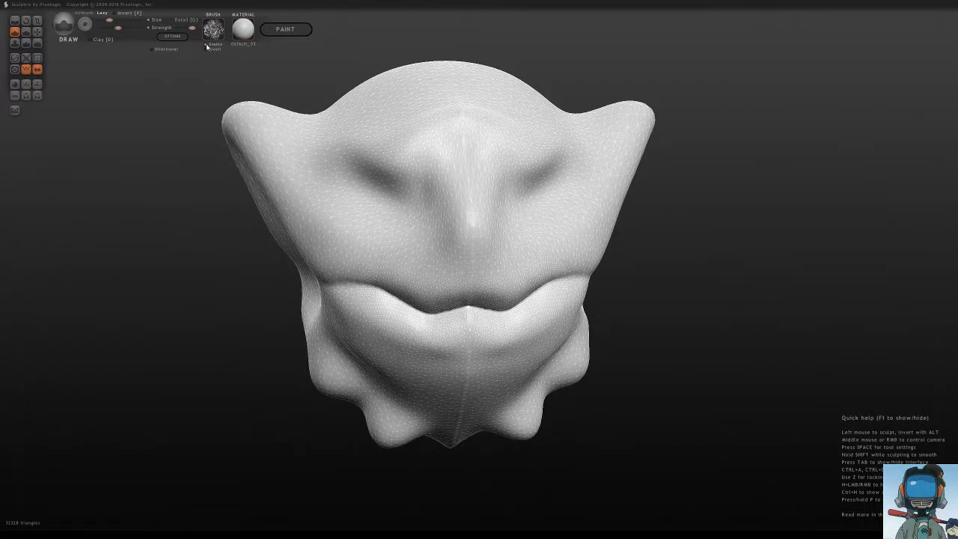
left_click(206, 45)
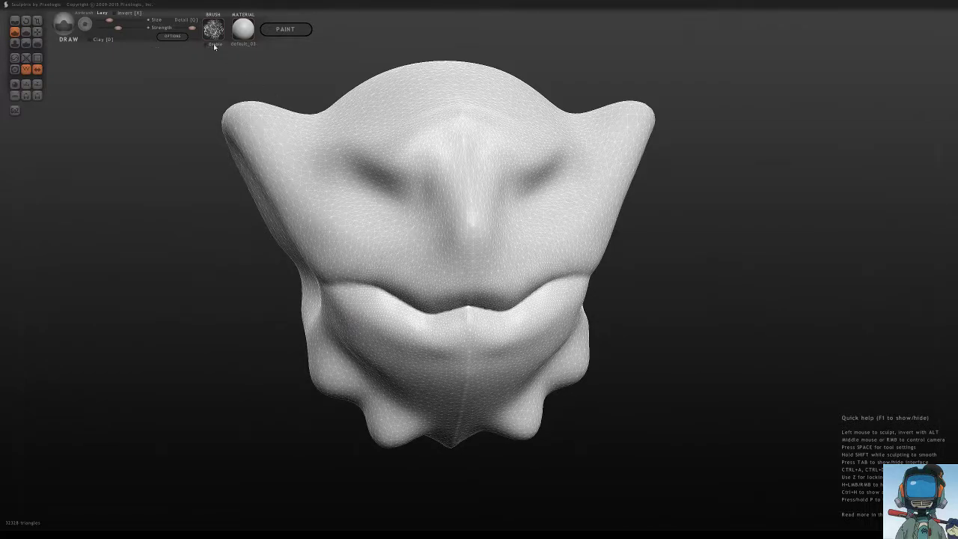
Step: Press mirrored eye-socket dents beside the nose bridge, then re-enable the brush texture
left_click(387, 199)
left_click_drag(387, 199, 400, 198)
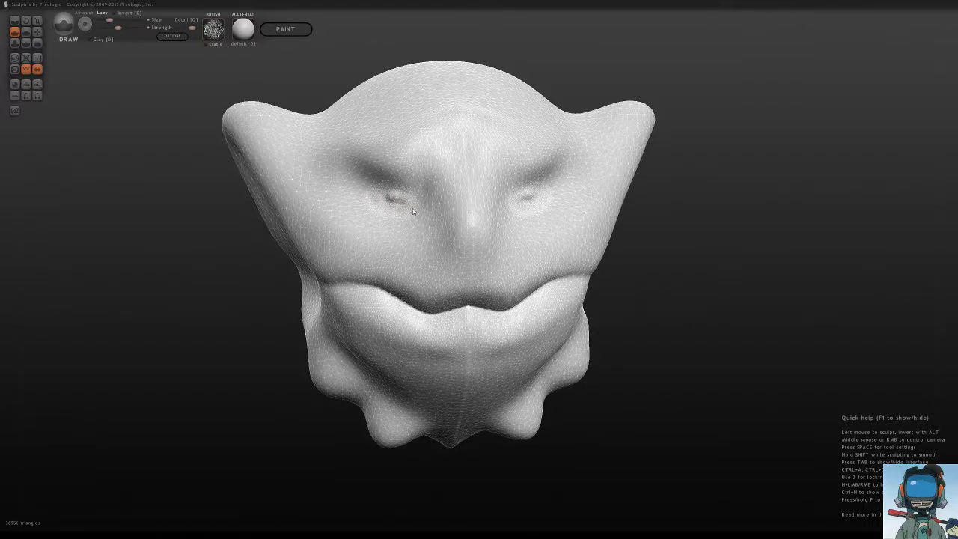
mouse_move(400, 198)
left_mouse_down()
mouse_move(382, 193)
mouse_move(387, 203)
mouse_move(378, 204)
left_mouse_up()
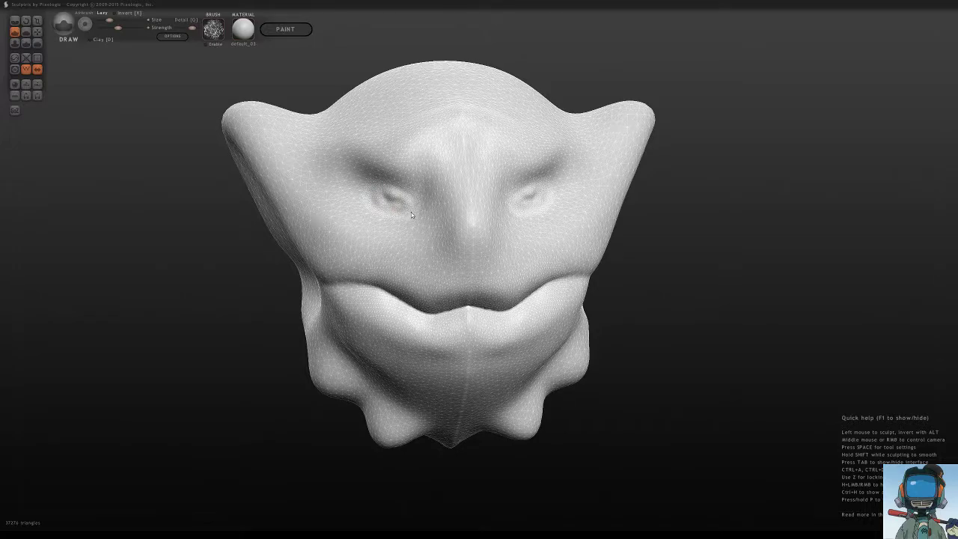
middle_click_drag(443, 217, 457, 216)
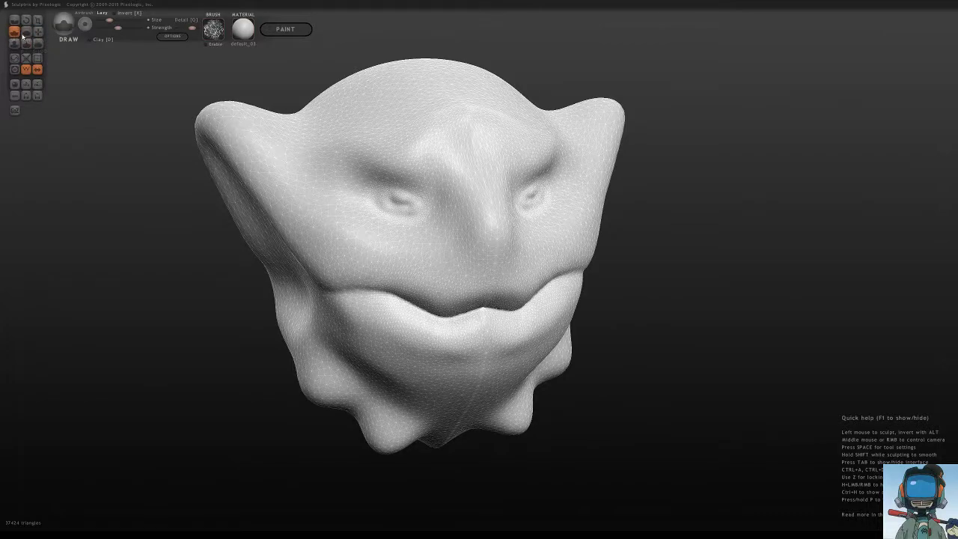
left_click(210, 45)
Step: With a smaller Crease brush, carve a wrinkle beside the eye
left_click(16, 24)
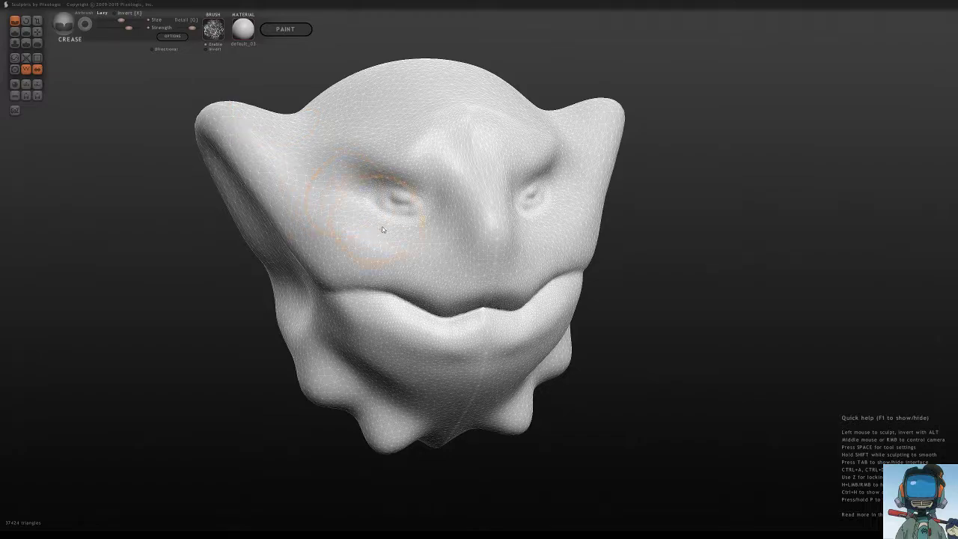
mouse_move(434, 216)
middle_mouse_down()
mouse_move(475, 217)
mouse_move(404, 188)
middle_mouse_up()
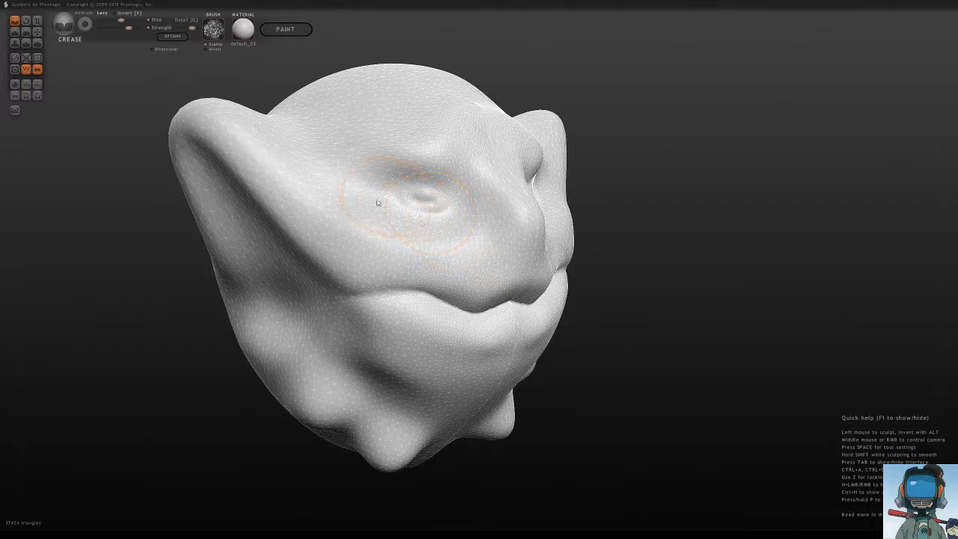
key("space")
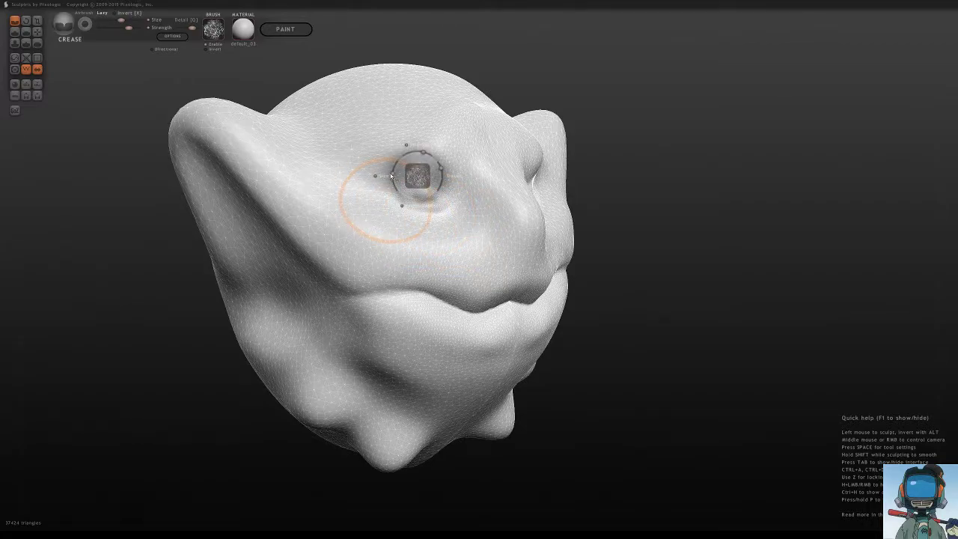
left_click_drag(395, 176, 393, 186)
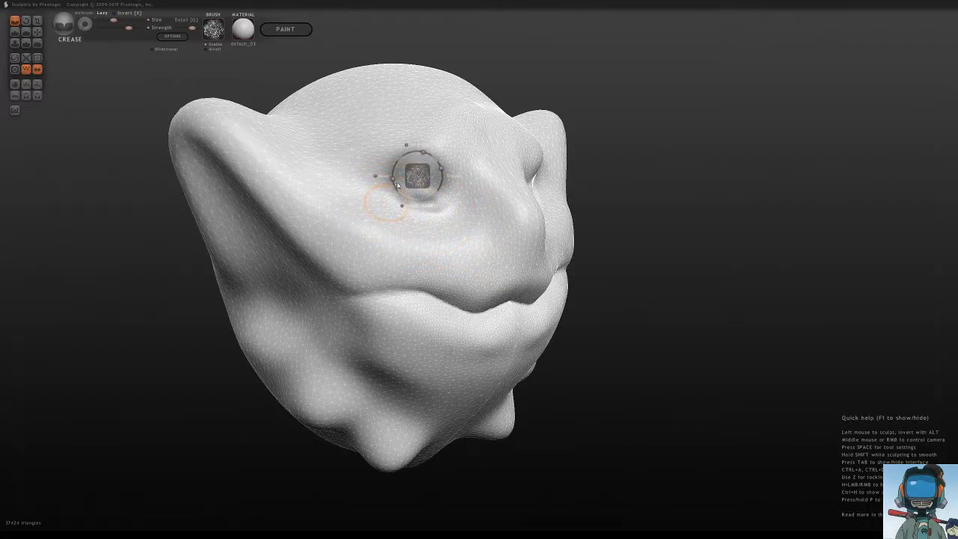
mouse_move(487, 234)
left_mouse_down()
mouse_move(441, 196)
mouse_move(314, 169)
left_mouse_up()
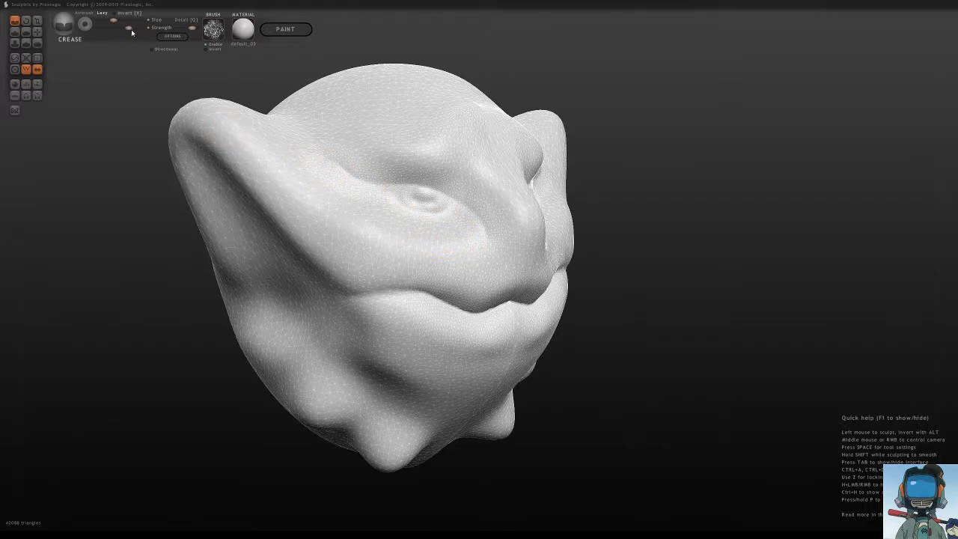
Step: Lower the crease strength and add faint wrinkles around and below the eye
left_click_drag(131, 32, 123, 31)
left_click_drag(458, 220, 379, 202)
left_click_drag(468, 230, 447, 226)
mouse_move(436, 238)
left_mouse_down()
mouse_move(406, 240)
mouse_move(364, 212)
left_mouse_up()
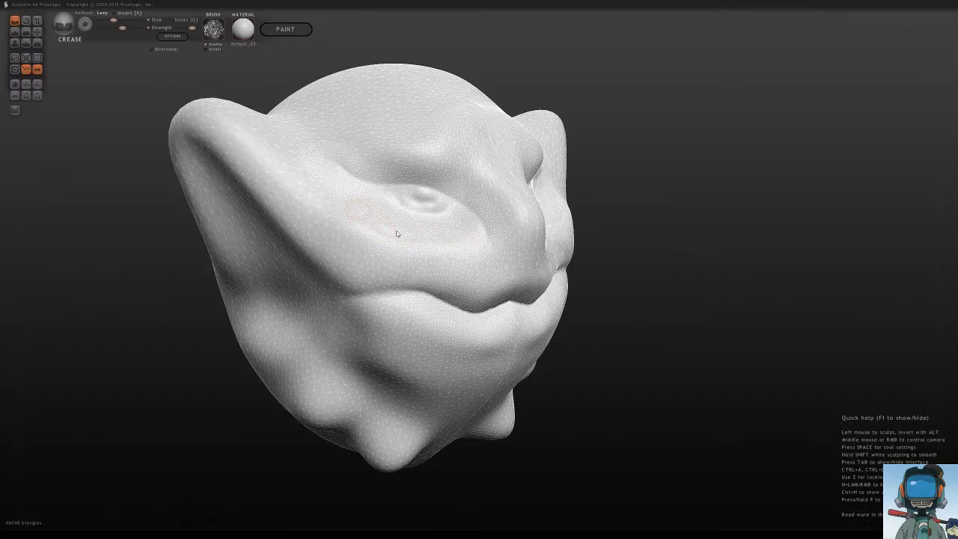
mouse_move(470, 243)
left_mouse_down()
mouse_move(385, 227)
mouse_move(380, 237)
left_mouse_up()
left_click_drag(512, 273, 512, 280)
middle_click_drag(521, 265, 432, 257)
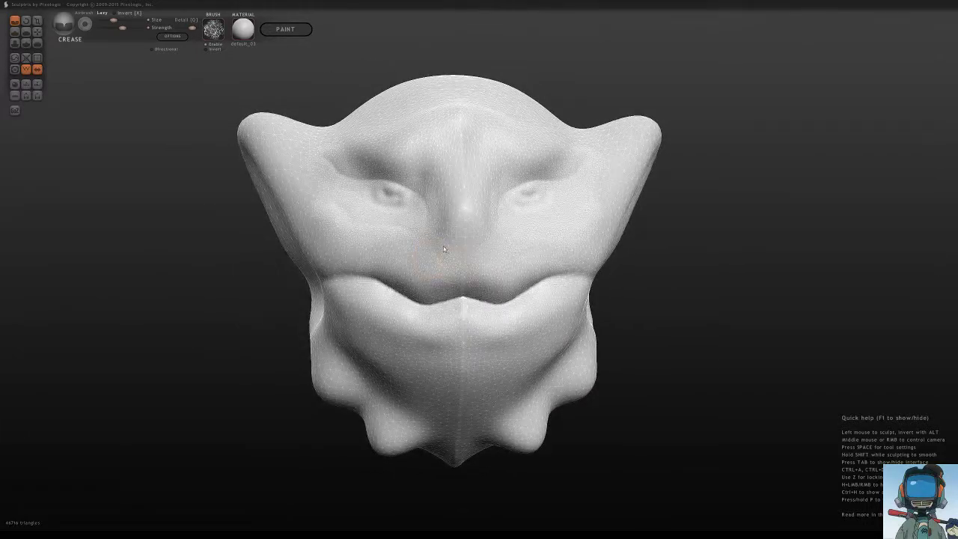
Step: Crease several lines across the upper lip
left_click_drag(429, 248, 442, 263)
left_click_drag(422, 268, 405, 268)
key("space")
left_click_drag(386, 252, 367, 252)
Step: Lower the Crease brush strength and crease the mouth corner and lip line
key("space")
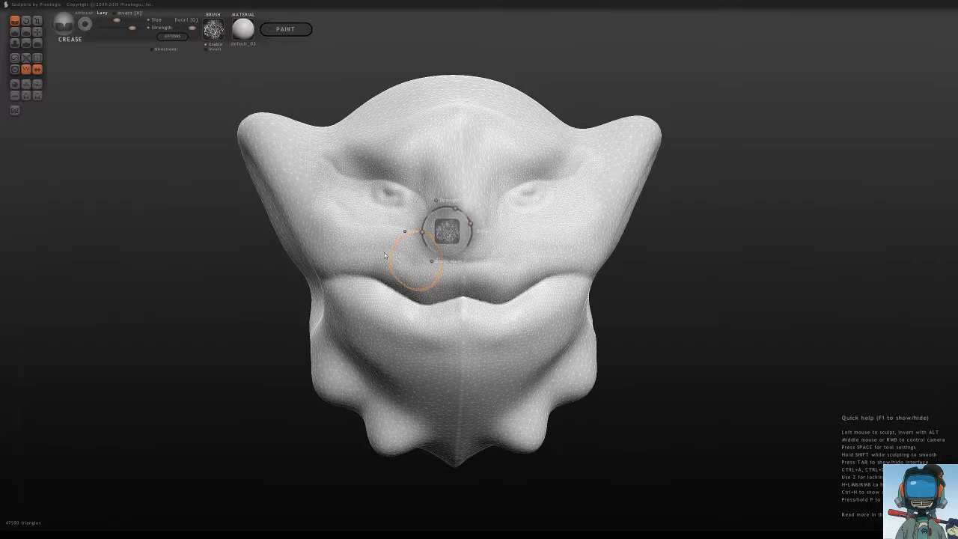
left_click_drag(386, 253, 352, 254)
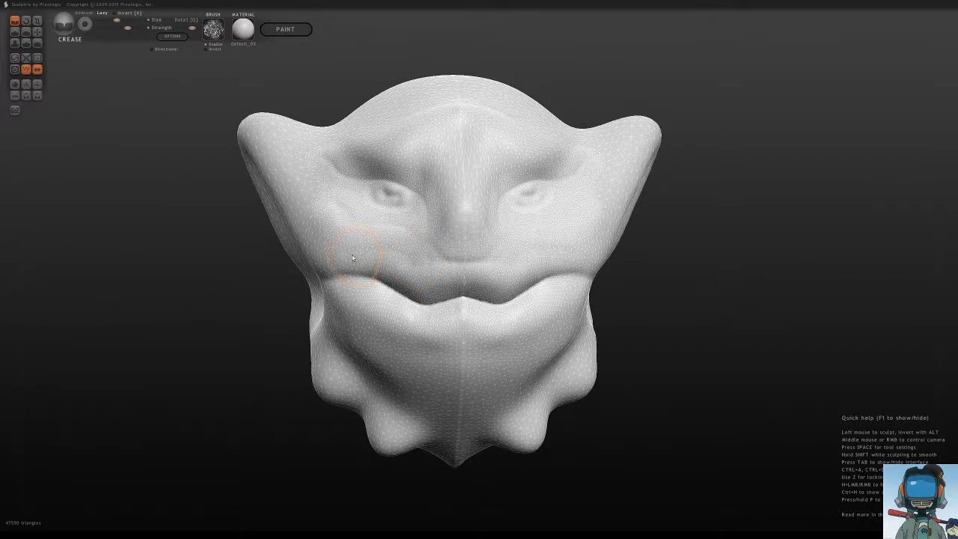
mouse_move(393, 251)
right_mouse_down()
mouse_move(371, 255)
mouse_move(411, 276)
right_mouse_up()
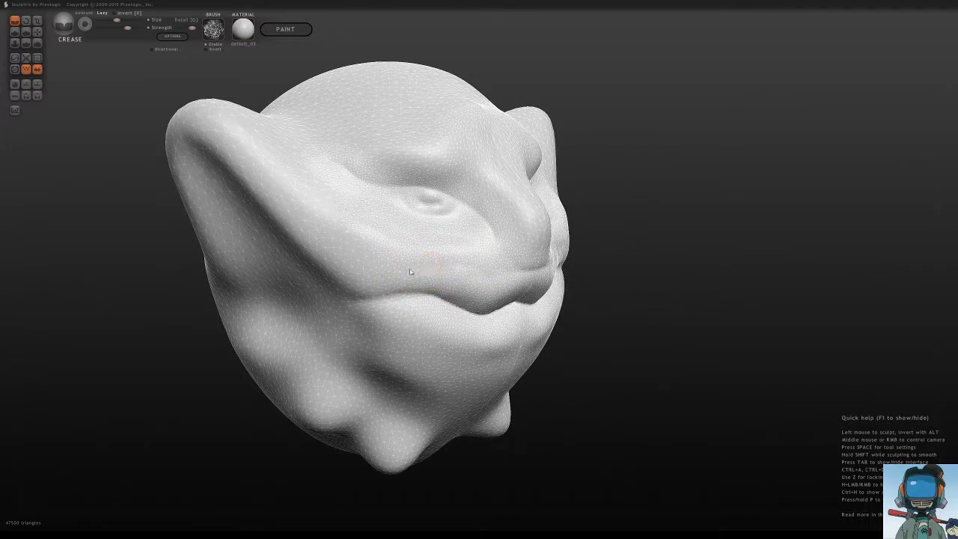
mouse_move(394, 277)
left_mouse_down()
mouse_move(376, 281)
mouse_move(375, 296)
mouse_move(395, 278)
left_mouse_up()
left_click_drag(376, 280, 401, 292)
Step: From a side view, deepen the creases beside the mouth and add a fold on the lower face
right_click_drag(397, 268, 417, 272)
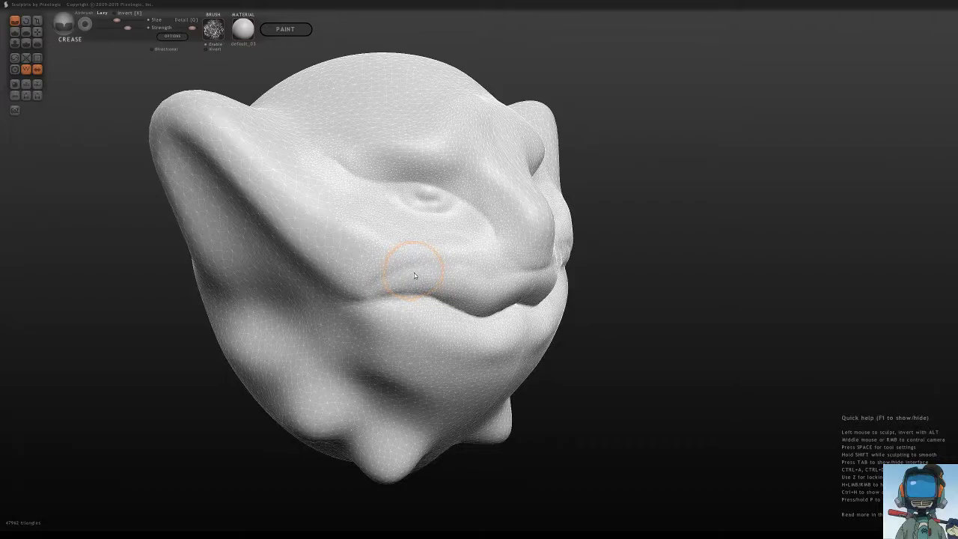
right_click_drag(417, 276, 520, 267)
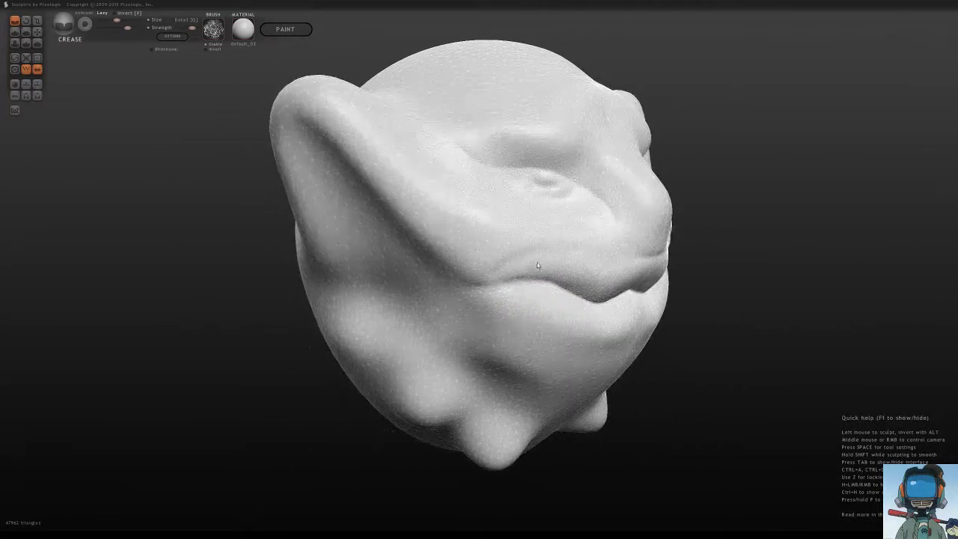
right_click_drag(520, 268, 526, 303)
key("w")
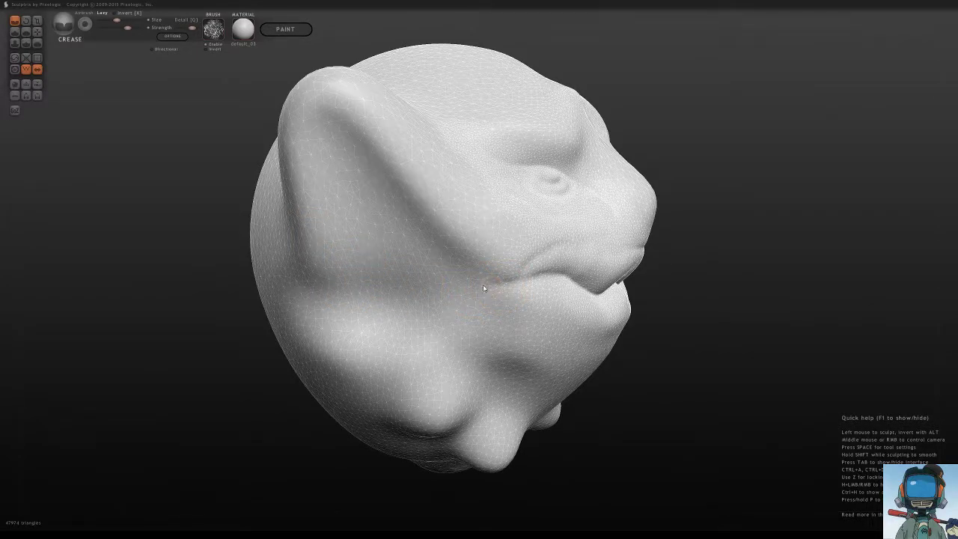
mouse_move(484, 288)
left_mouse_down()
mouse_move(408, 280)
mouse_move(302, 288)
left_mouse_up()
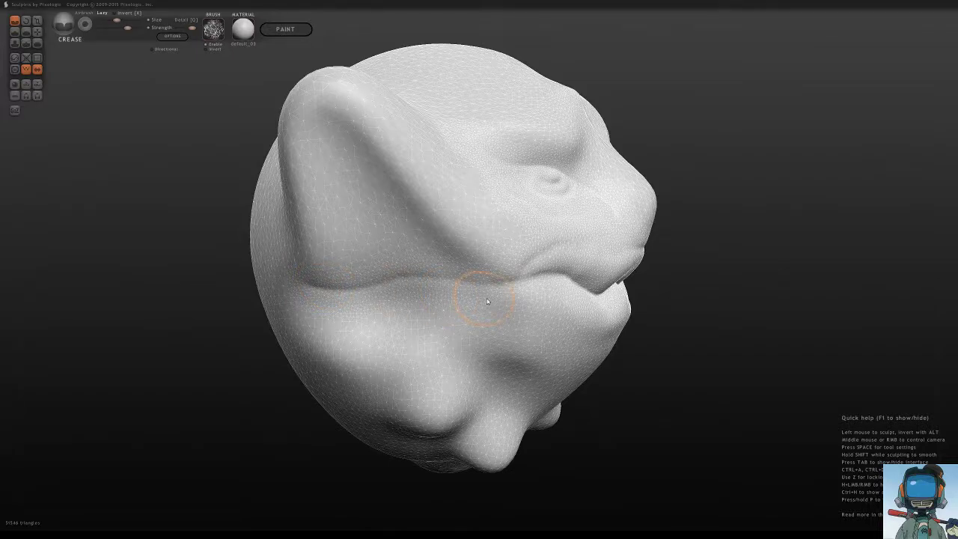
mouse_move(486, 301)
left_mouse_down()
mouse_move(333, 299)
mouse_move(517, 305)
left_mouse_up()
mouse_move(396, 332)
left_mouse_down()
mouse_move(473, 323)
mouse_move(539, 333)
left_mouse_up()
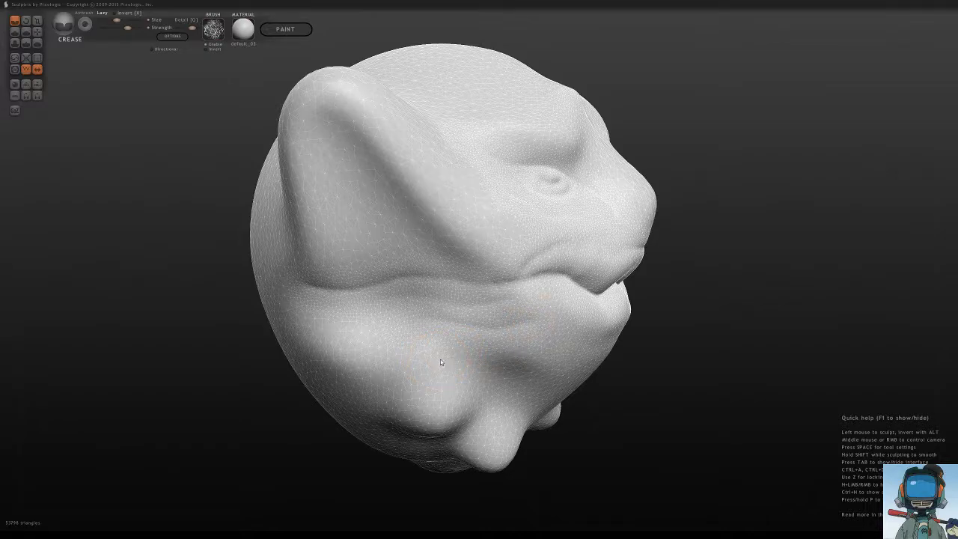
mouse_move(440, 362)
left_mouse_down()
mouse_move(458, 348)
mouse_move(546, 340)
left_mouse_up()
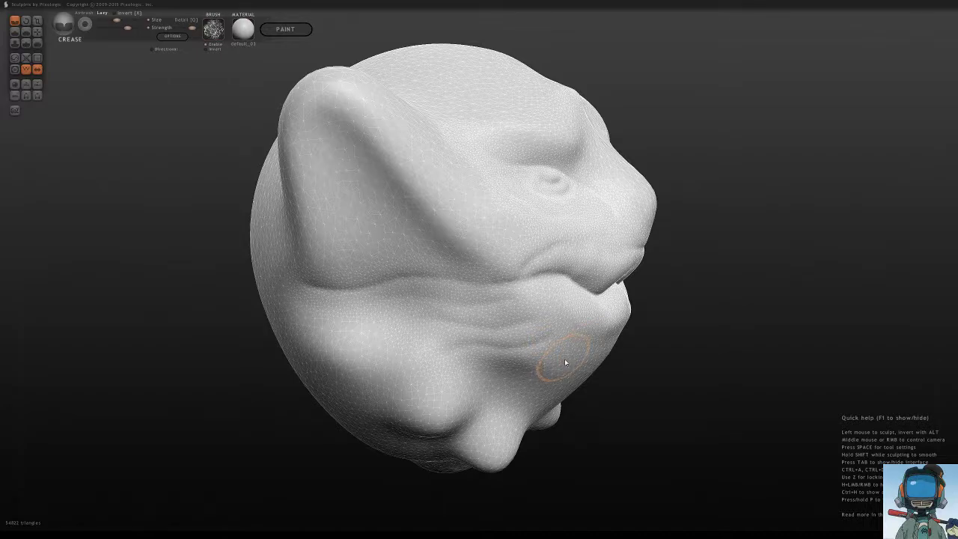
Step: From the front view, carve and reshape a crease groove across the lower left cheek
middle_click_drag(564, 359, 443, 342)
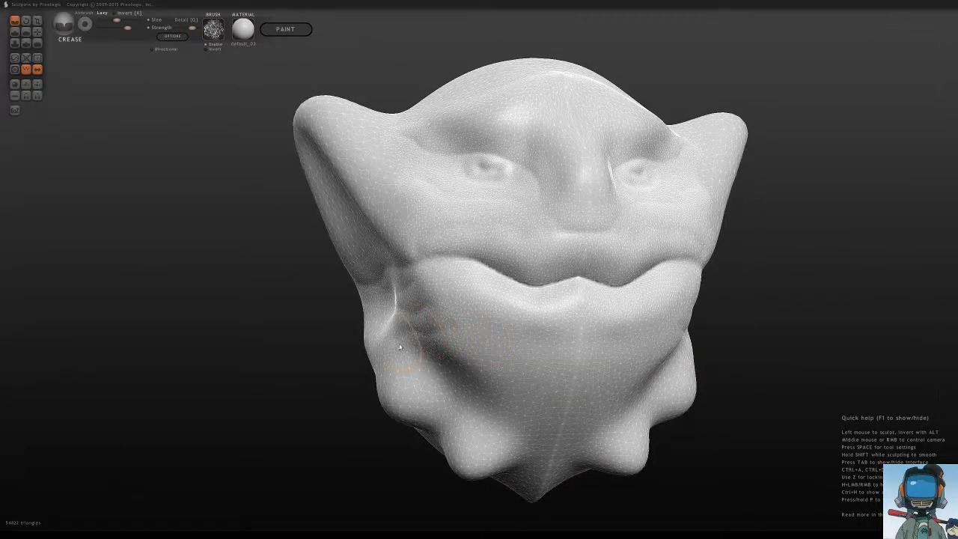
mouse_move(425, 349)
left_mouse_down()
mouse_move(473, 349)
mouse_move(437, 377)
mouse_move(448, 369)
mouse_move(457, 377)
mouse_move(513, 352)
left_mouse_up()
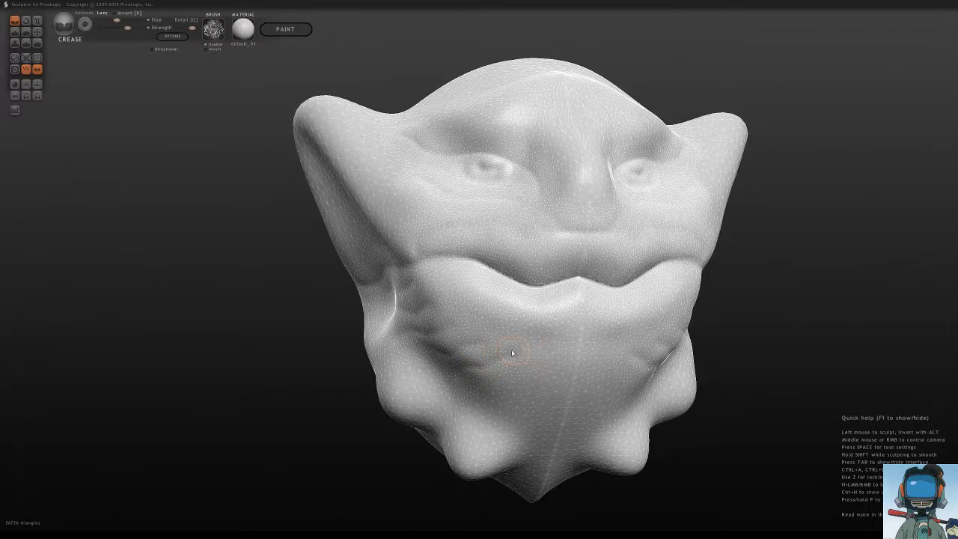
mouse_move(448, 362)
left_mouse_down()
mouse_move(462, 369)
mouse_move(538, 353)
left_mouse_up()
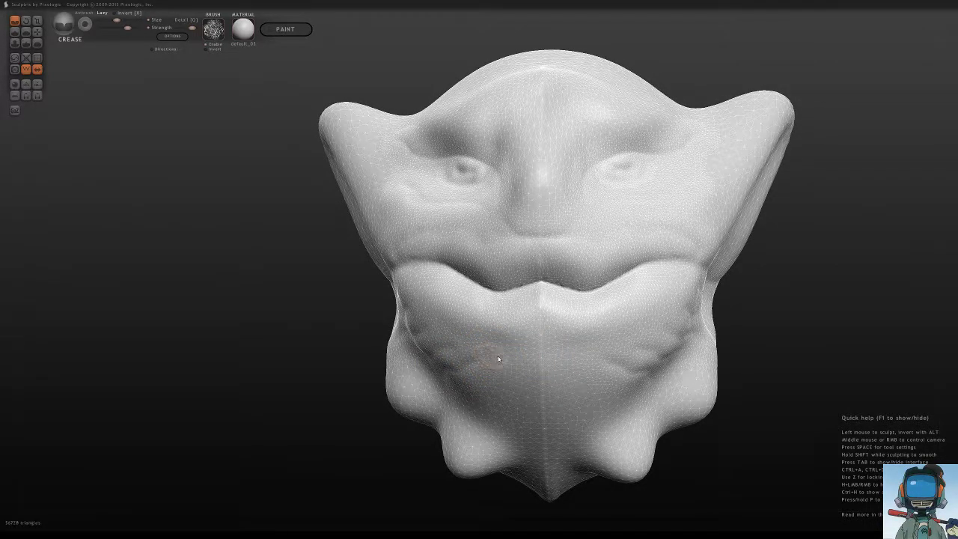
left_click_drag(497, 355, 523, 385)
Step: Crease wrinkles across and down the chin, plus one on the left lower lip
left_click_drag(558, 356, 514, 354)
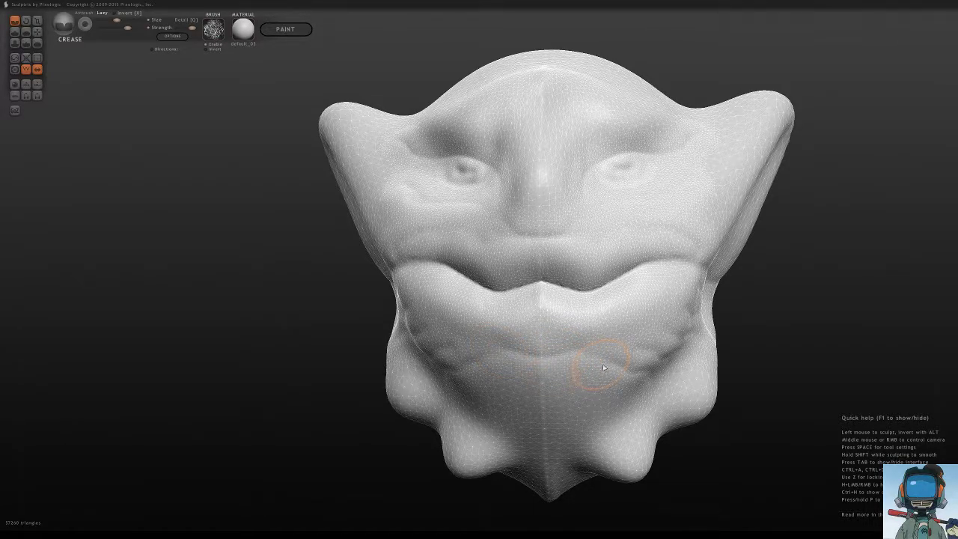
mouse_move(582, 354)
left_mouse_down()
mouse_move(417, 331)
mouse_move(437, 318)
mouse_move(497, 348)
left_mouse_up()
mouse_move(439, 315)
left_mouse_down()
mouse_move(516, 361)
mouse_move(546, 360)
left_mouse_up()
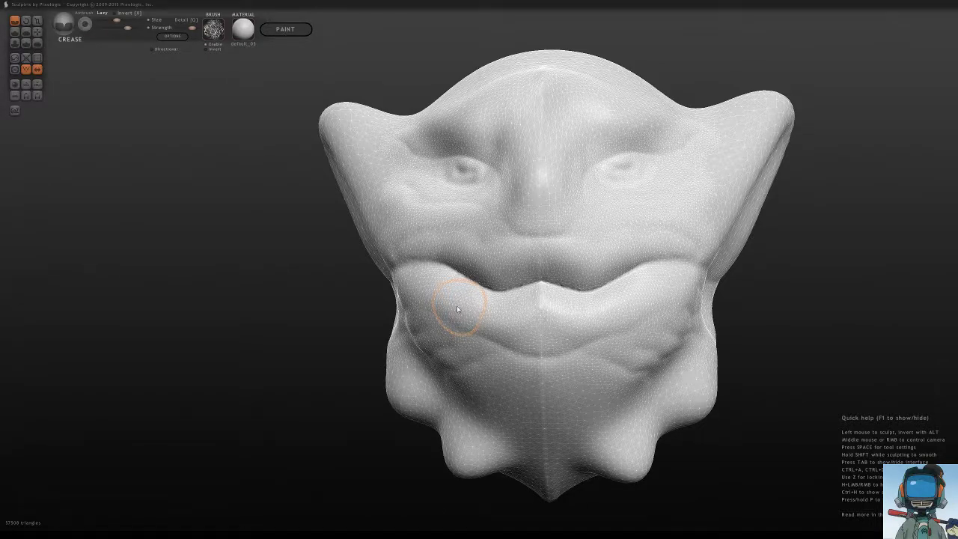
left_click_drag(456, 308, 420, 337)
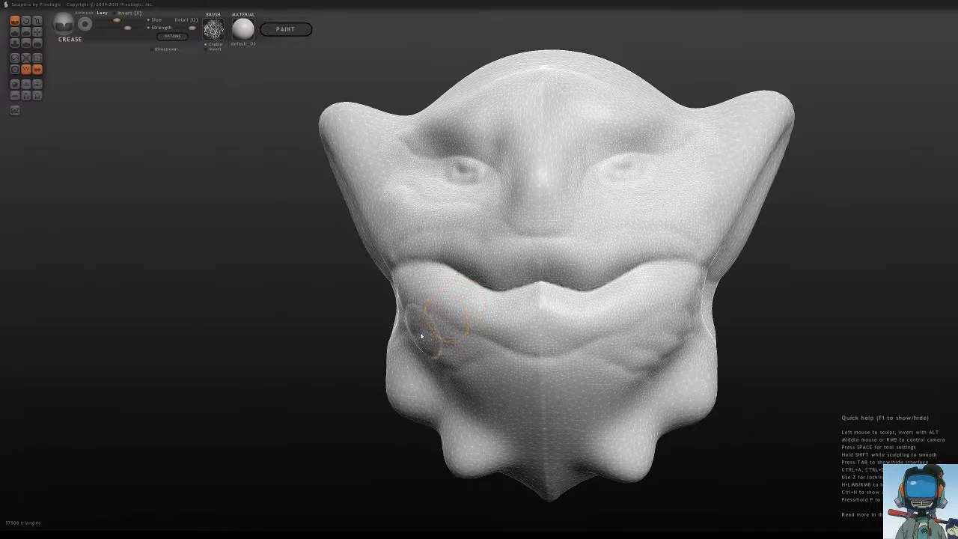